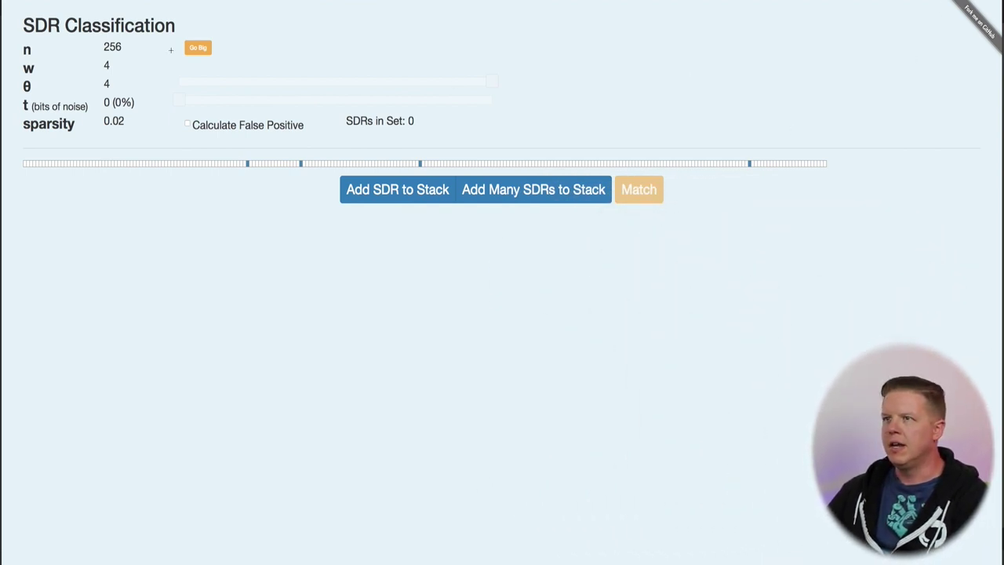
# Step: Annotate the title, the parameter list and the 0.02 sparsity value, then clear the drawings
pyautogui.hotkey('alt', 'shift', 'd')
pyautogui.moveTo(124, 36)
pyautogui.mouseDown()
pyautogui.moveTo(6, 42)
pyautogui.moveTo(7, 77)
pyautogui.moveTo(130, 81)
pyautogui.moveTo(123, 36)
pyautogui.mouseUp()
pyautogui.moveTo(102, 128)
pyautogui.mouseDown()
pyautogui.moveTo(127, 131)
pyautogui.moveTo(135, 118)
pyautogui.moveTo(105, 114)
pyautogui.moveTo(104, 137)
pyautogui.moveTo(81, 153)
pyautogui.moveTo(38, 154)
pyautogui.moveTo(20, 167)
pyautogui.moveTo(109, 177)
pyautogui.moveTo(774, 172)
pyautogui.moveTo(823, 162)
pyautogui.moveTo(86, 151)
pyautogui.mouseUp()
pyautogui.press('Escape')
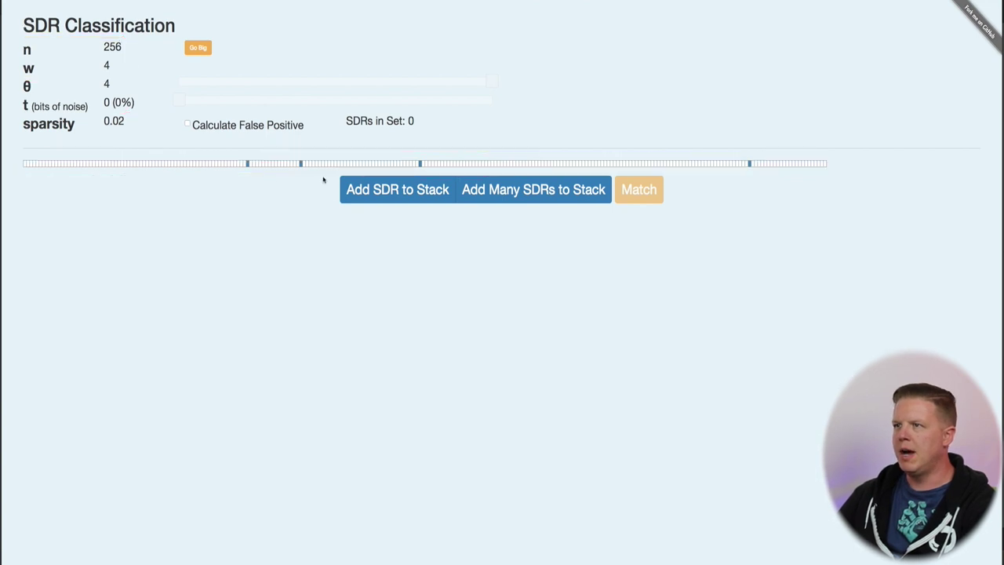
# Step: Add 13 random 256-bit SDRs one by one, then a large batch, reaching 63
pyautogui.click(389, 195)
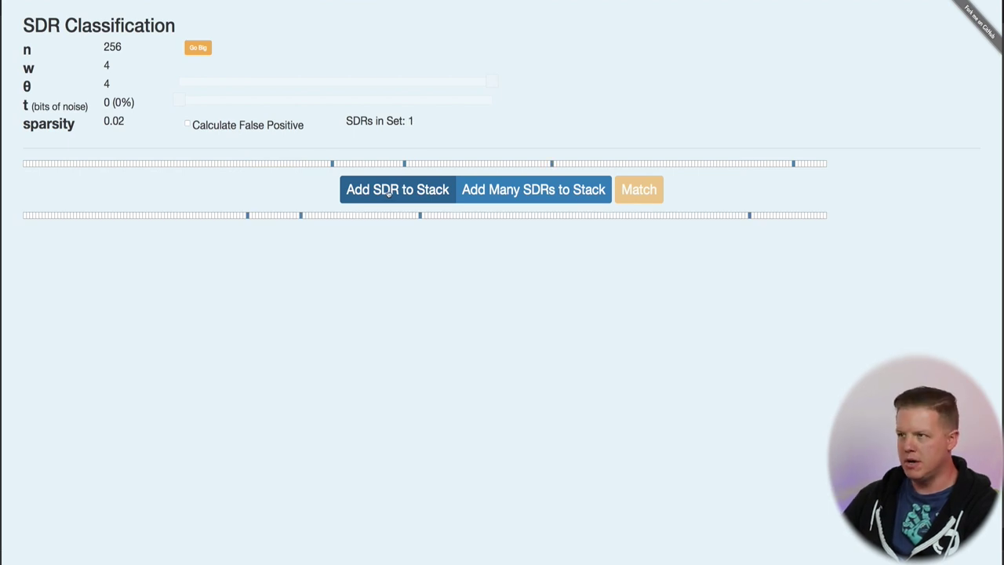
pyautogui.click(389, 193)
pyautogui.click(388, 193)
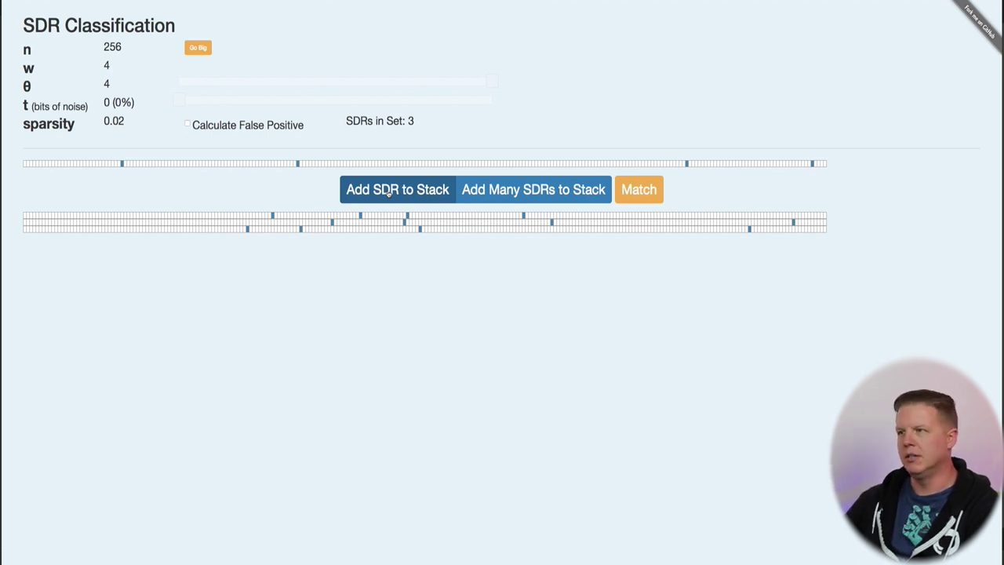
pyautogui.click(389, 193)
pyautogui.click(386, 192)
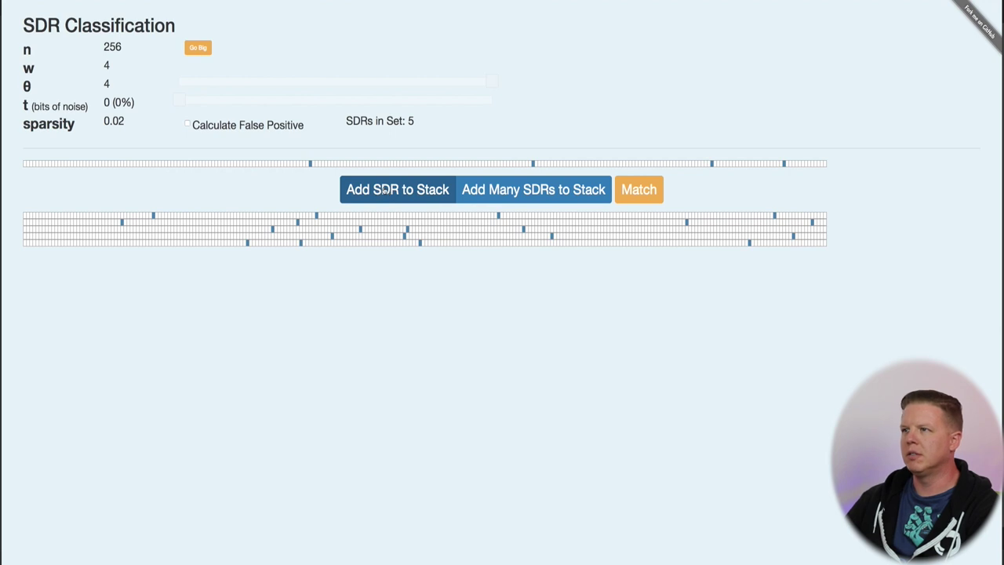
pyautogui.click(386, 190)
pyautogui.click(392, 191)
pyautogui.click(398, 191)
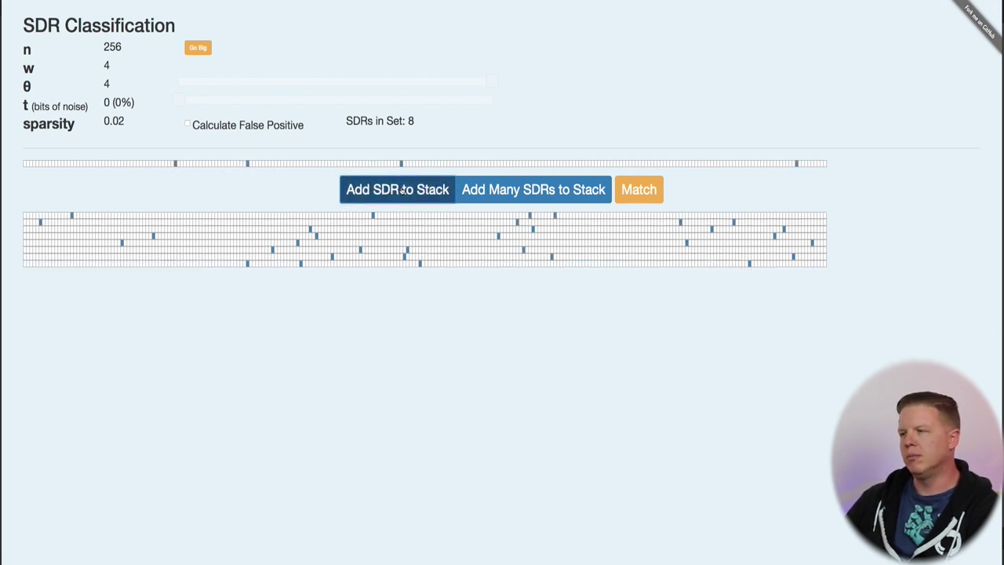
pyautogui.click(402, 191)
pyautogui.click(402, 191)
pyautogui.click(402, 190)
pyautogui.click(401, 190)
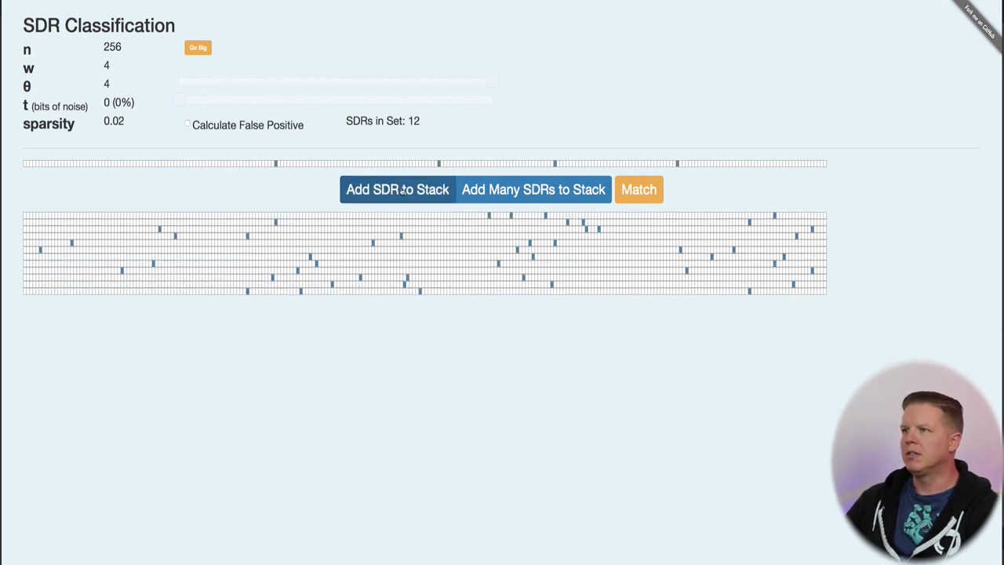
pyautogui.click(400, 192)
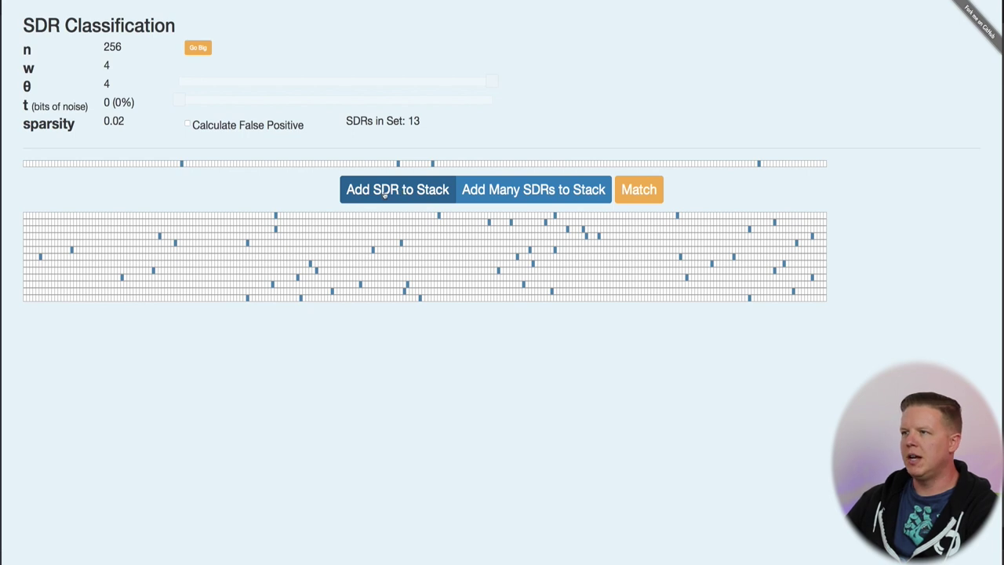
pyautogui.click(523, 194)
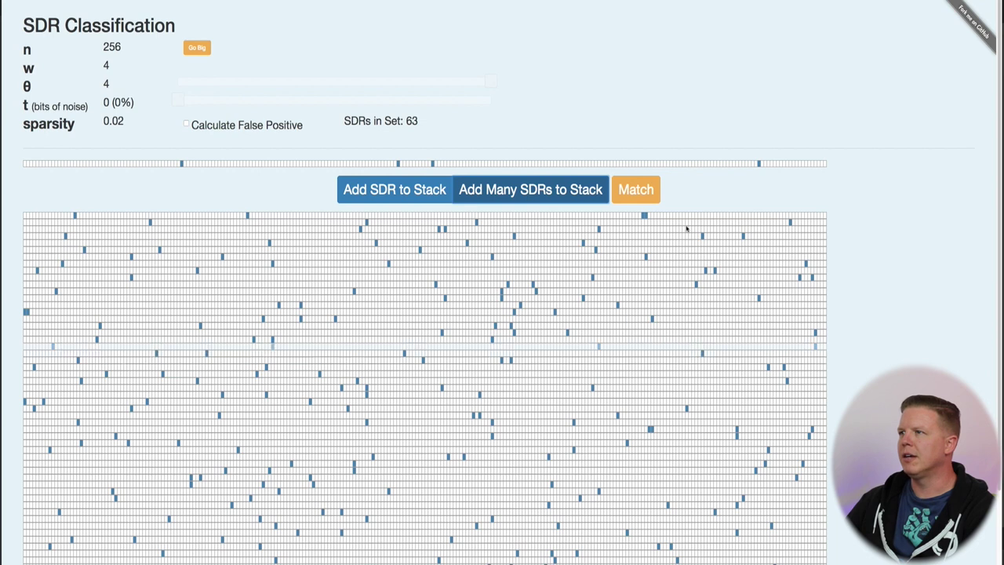
# Step: Switch the demo into Match mode against the 63-SDR stack
pyautogui.click(634, 190)
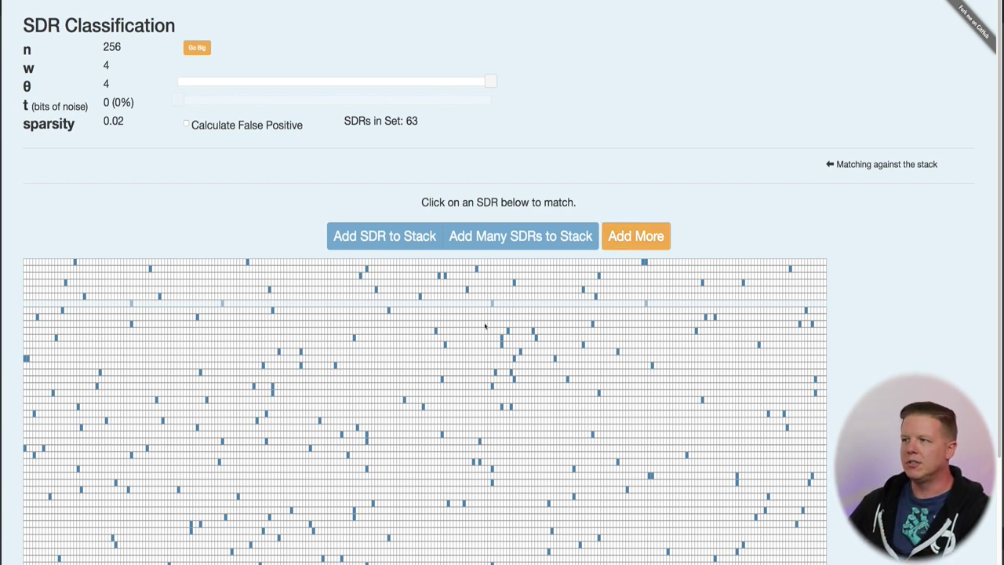
# Step: Match one stacked SDR and highlight its full 4-bit self-overlap and the overlap counts column
pyautogui.click(513, 327)
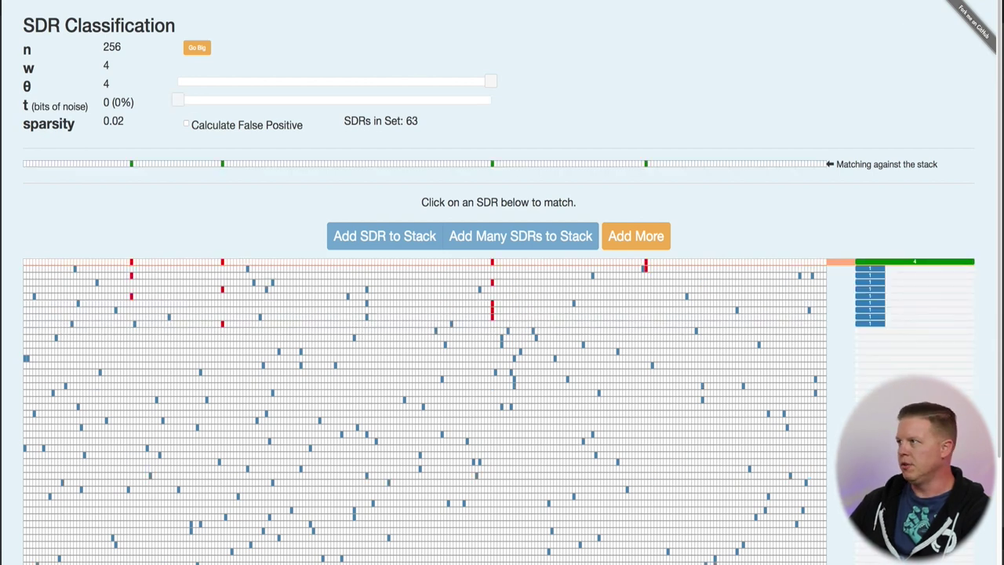
pyautogui.hotkey('ctrl', 'shift', 'd')
pyautogui.moveTo(540, 148)
pyautogui.mouseDown()
pyautogui.moveTo(239, 142)
pyautogui.moveTo(154, 174)
pyautogui.moveTo(494, 183)
pyautogui.moveTo(594, 166)
pyautogui.moveTo(535, 151)
pyautogui.mouseUp()
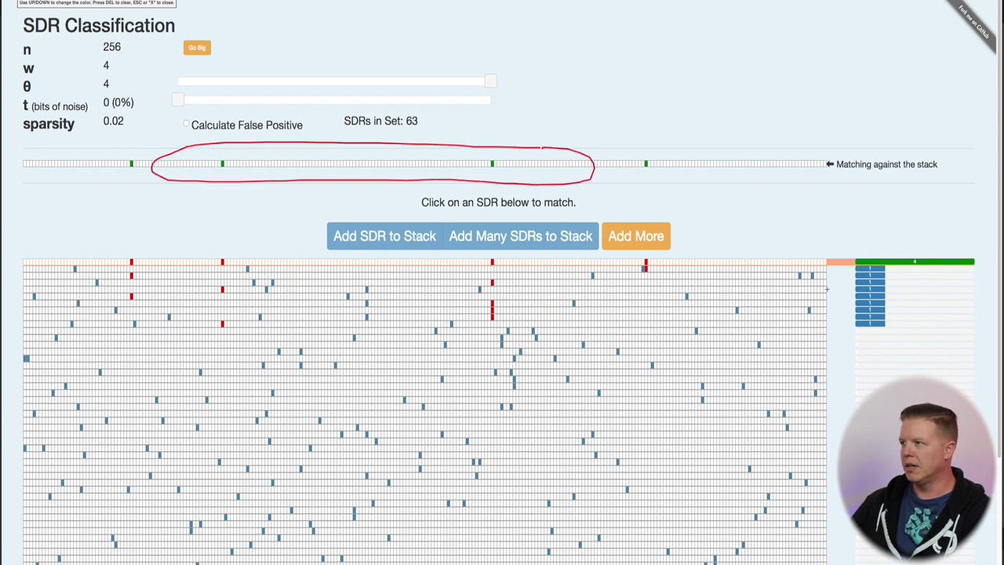
pyautogui.moveTo(881, 252)
pyautogui.mouseDown()
pyautogui.moveTo(776, 268)
pyautogui.moveTo(415, 255)
pyautogui.moveTo(457, 266)
pyautogui.mouseUp()
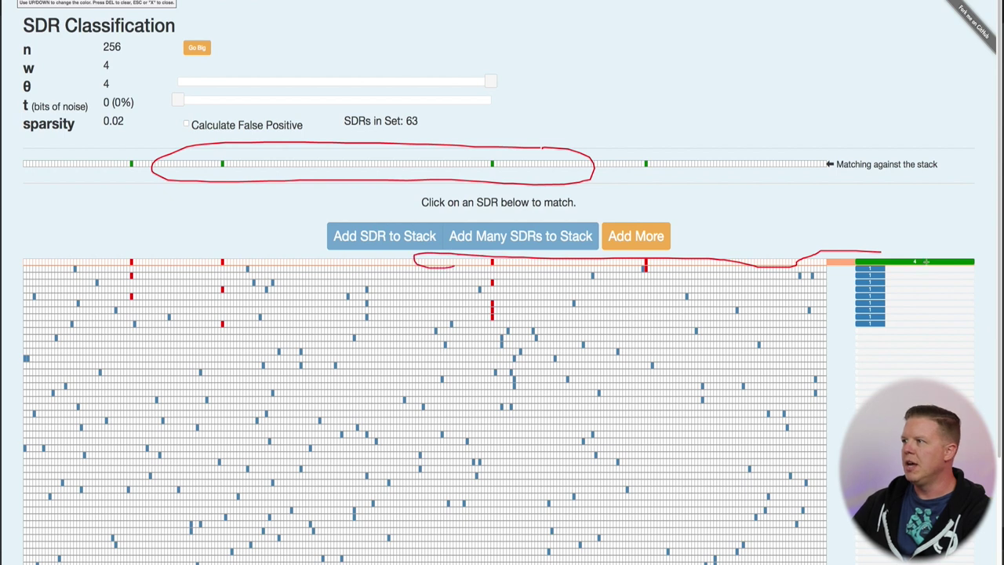
pyautogui.moveTo(925, 235)
pyautogui.mouseDown()
pyautogui.moveTo(872, 232)
pyautogui.moveTo(844, 254)
pyautogui.moveTo(841, 389)
pyautogui.moveTo(870, 401)
pyautogui.mouseUp()
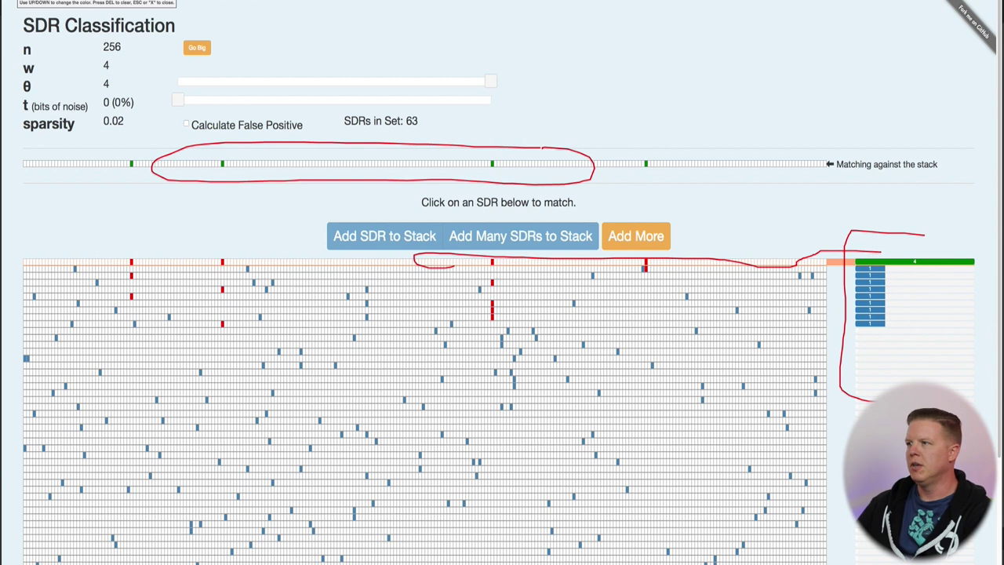
pyautogui.press('Escape')
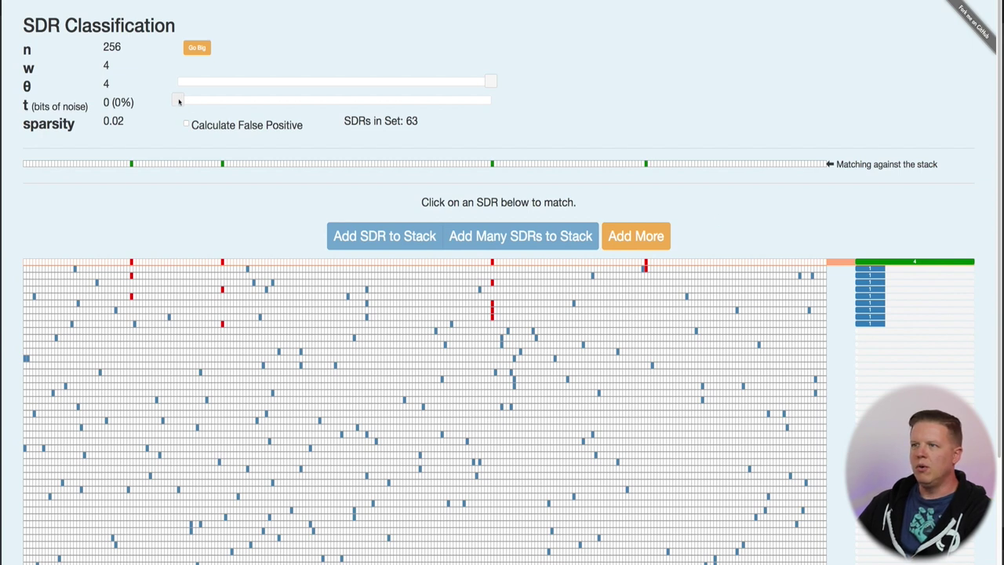
pyautogui.click(178, 100)
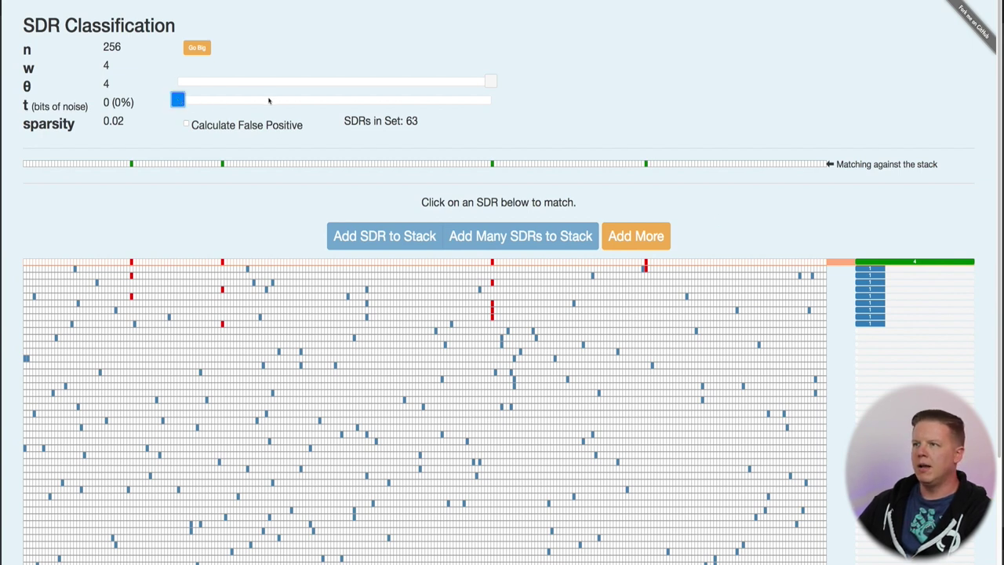
# Step: Set noise to 1 bit (25%), mark the top overlap of 3, then reload the demo
pyautogui.moveTo(283, 101); pyautogui.dragTo(293, 101)
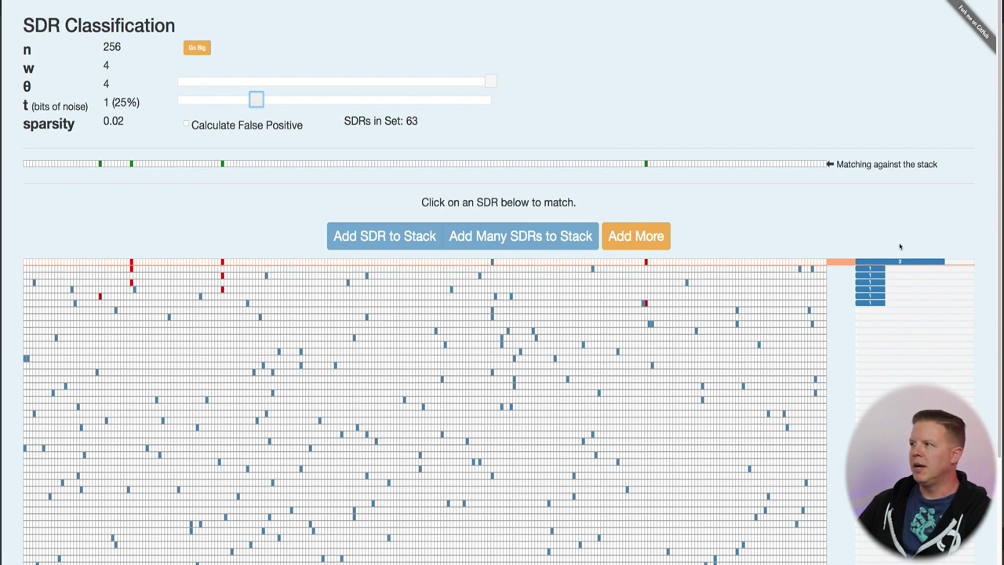
pyautogui.hotkey('ctrl', 'shift', 'a')
pyautogui.moveTo(909, 245)
pyautogui.mouseDown()
pyautogui.moveTo(885, 273)
pyautogui.moveTo(914, 275)
pyautogui.moveTo(904, 245)
pyautogui.mouseUp()
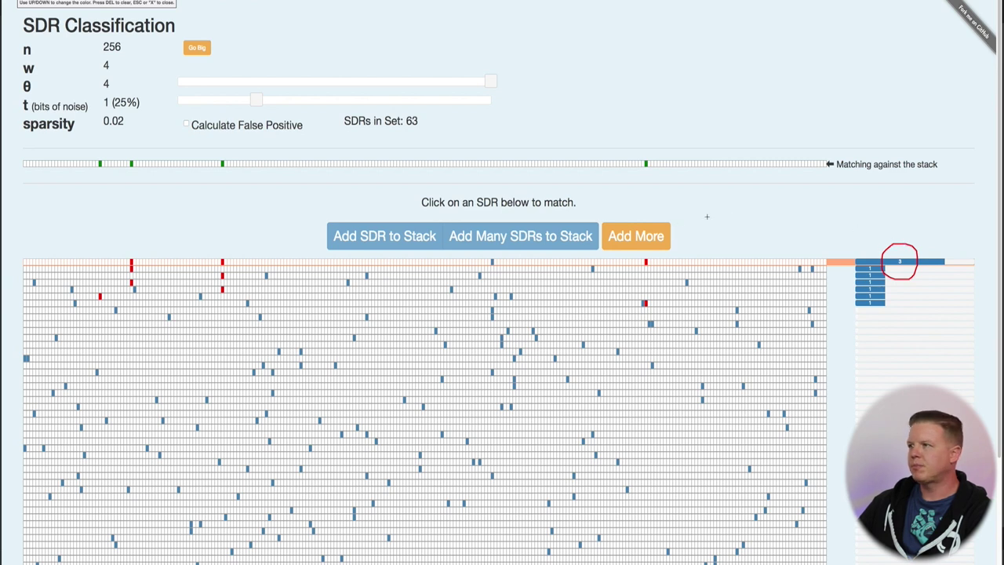
pyautogui.press('Escape')
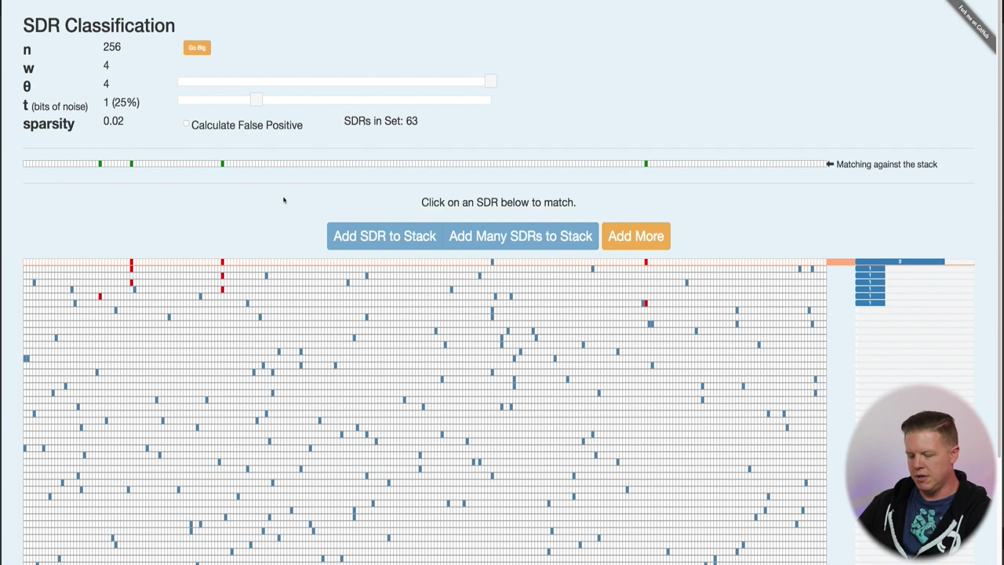
pyautogui.press('super+r')
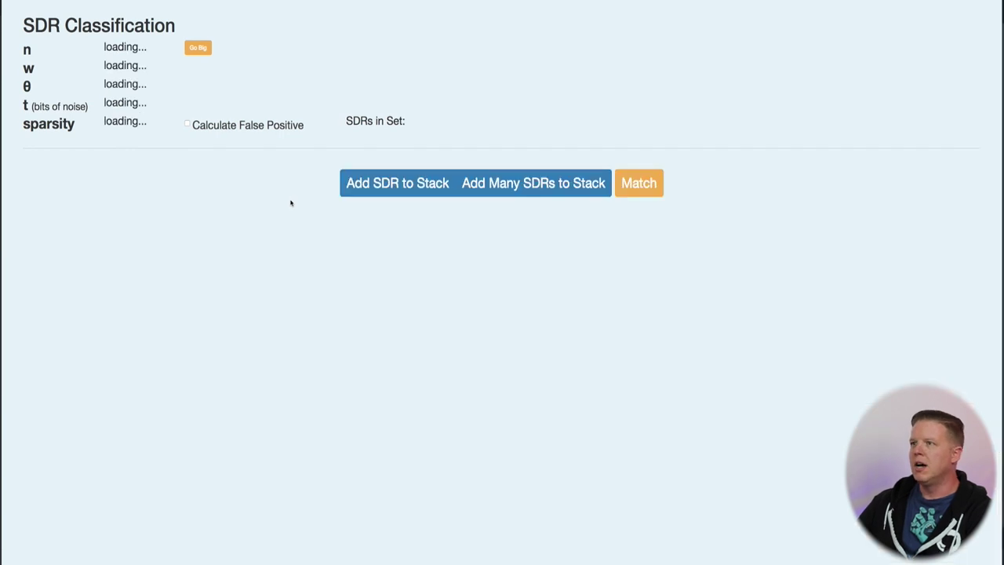
# Step: Turn on Calculate False Positive and add random SDRs until the stack holds 4
pyautogui.click(188, 125)
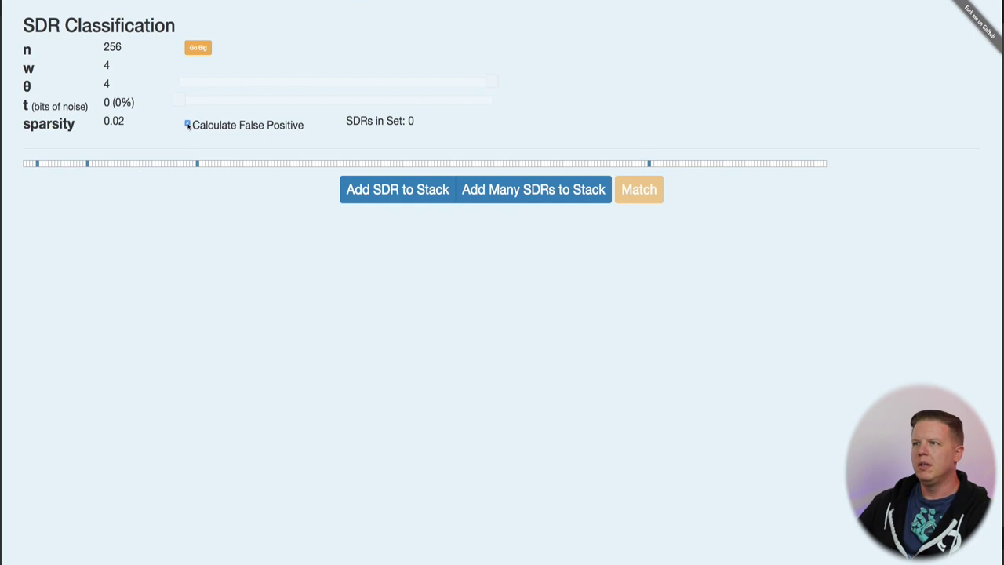
pyautogui.click(398, 190)
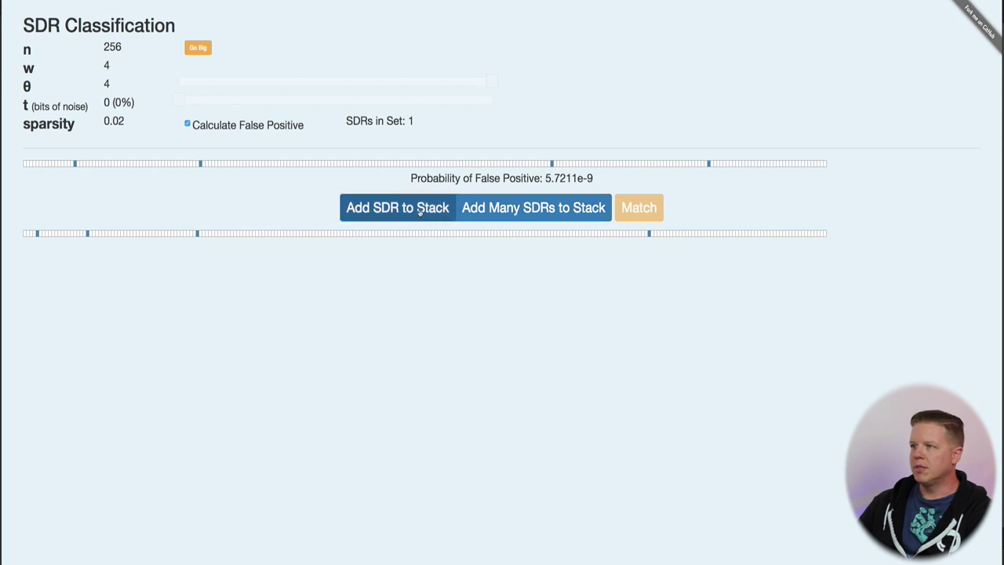
pyautogui.click(420, 211)
pyautogui.click(420, 211)
pyautogui.click(420, 210)
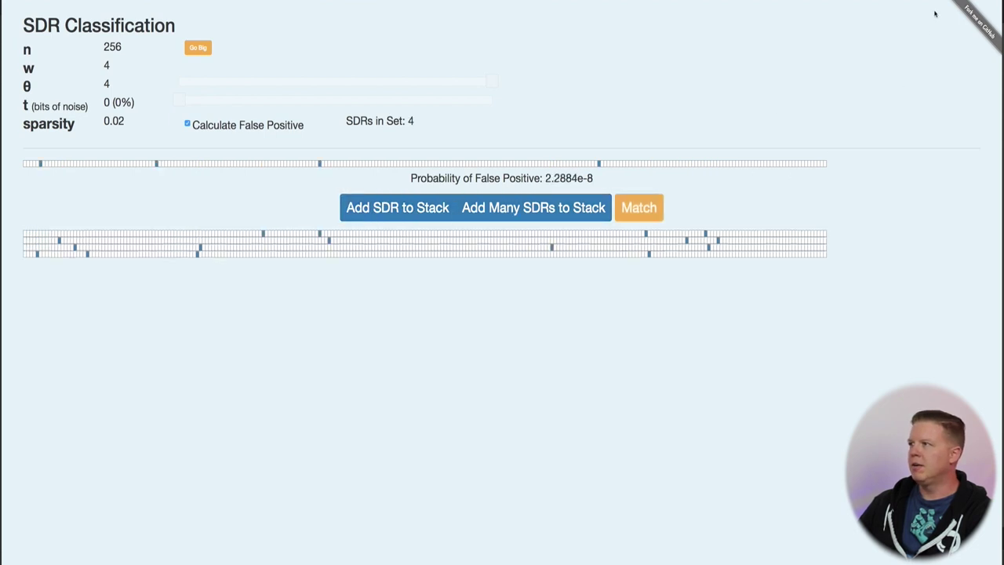
# Step: Circle the false-positive probability of 2.2884e-8
pyautogui.hotkey('ctrl', 'shift', 'd')
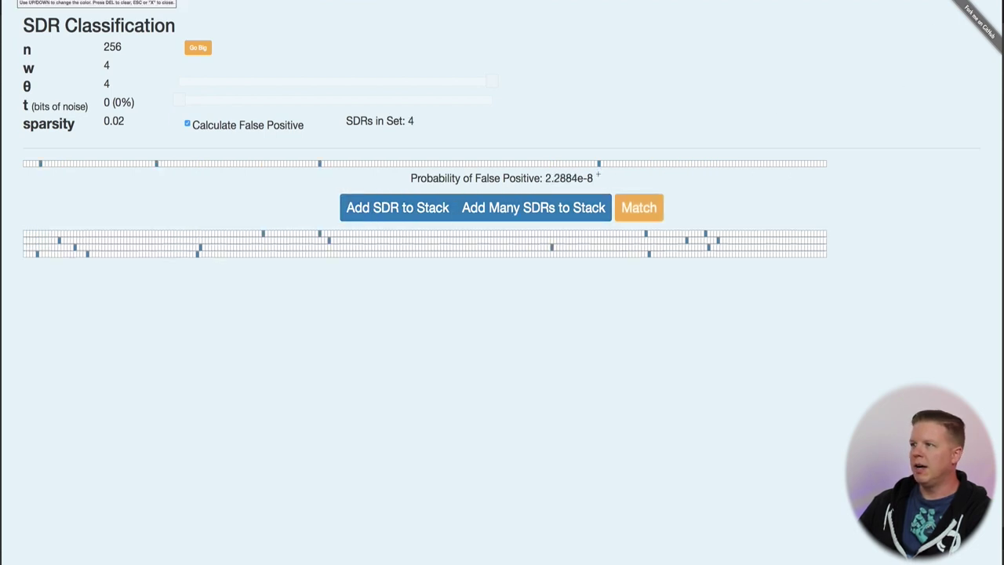
pyautogui.moveTo(599, 166)
pyautogui.mouseDown()
pyautogui.moveTo(539, 174)
pyautogui.moveTo(552, 190)
pyautogui.moveTo(592, 189)
pyautogui.moveTo(606, 176)
pyautogui.moveTo(600, 167)
pyautogui.mouseUp()
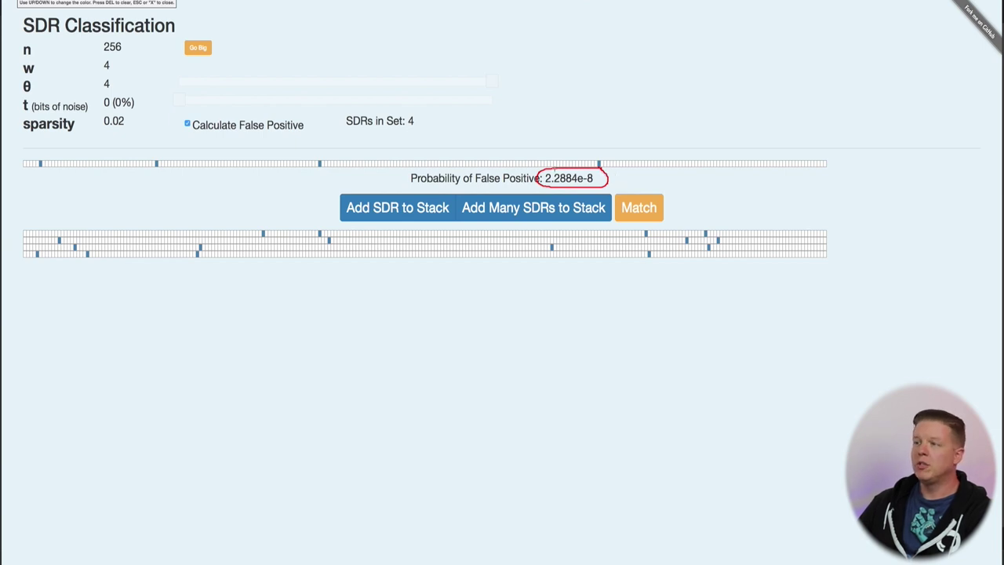
pyautogui.press('Escape')
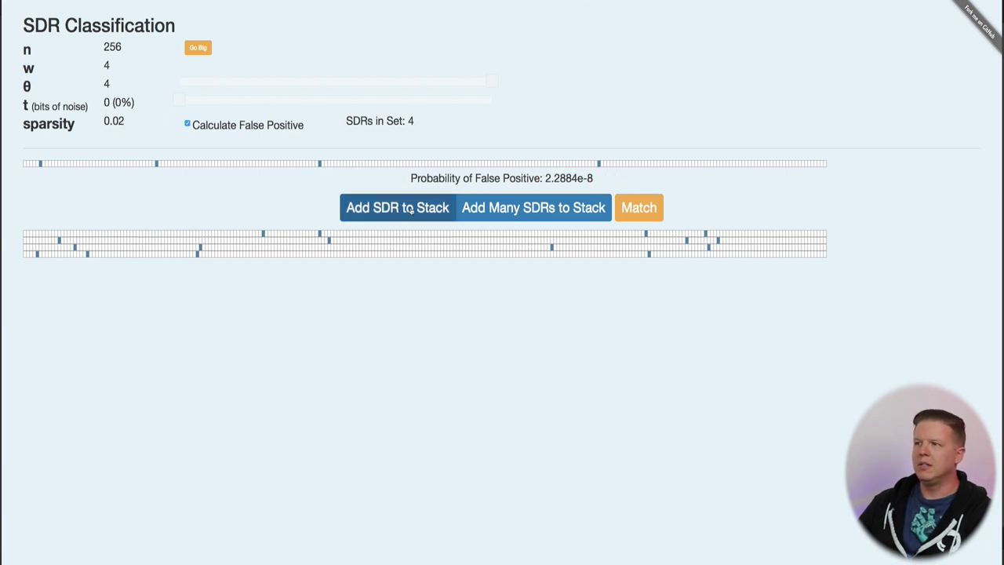
# Step: Add single SDRs and 50-SDR batches until 111 are stacked, then choose Go Big (n=2048)
pyautogui.click(409, 210)
pyautogui.click(409, 210)
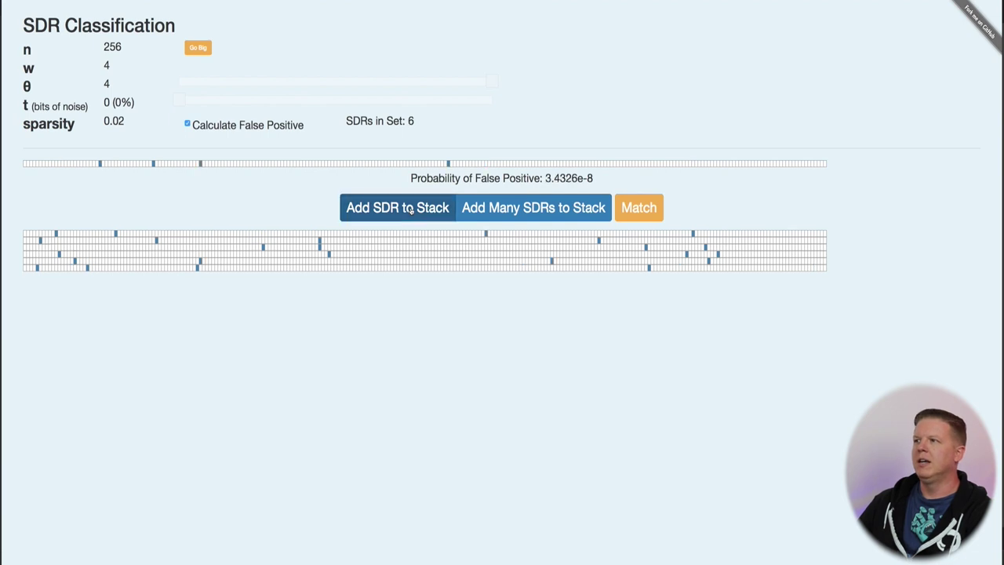
pyautogui.click(409, 210)
pyautogui.click(409, 210)
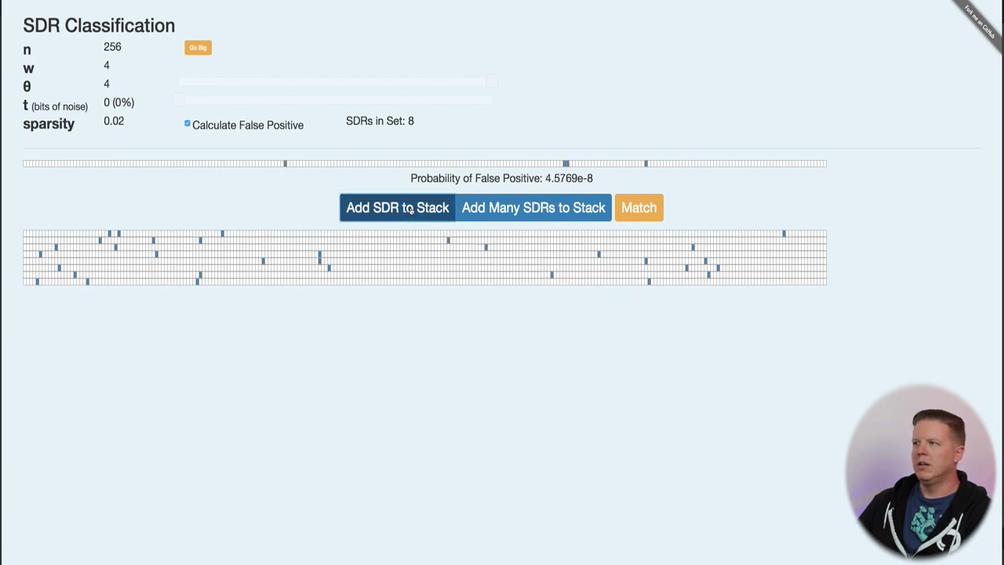
pyautogui.click(409, 209)
pyautogui.click(409, 210)
pyautogui.click(410, 210)
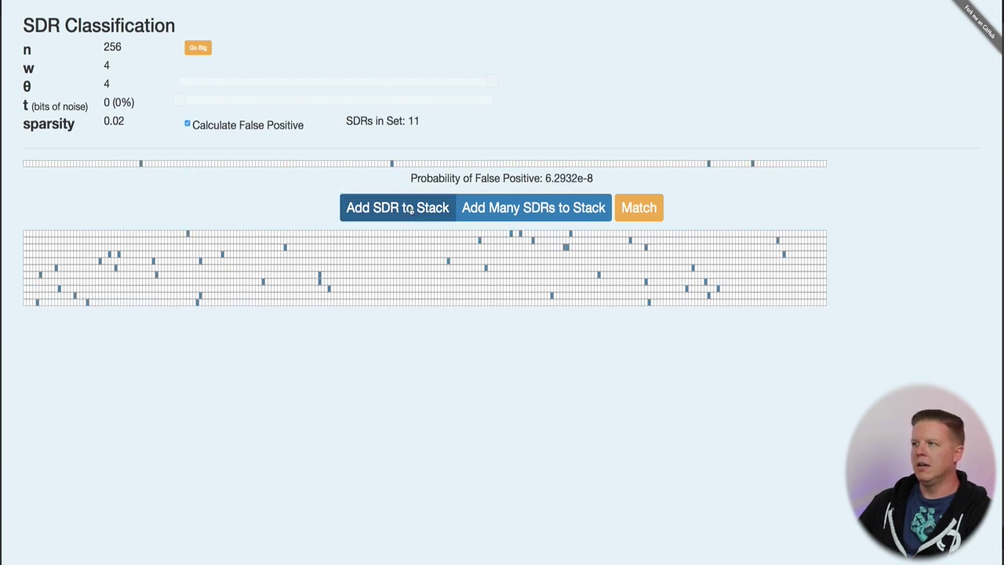
pyautogui.click(523, 208)
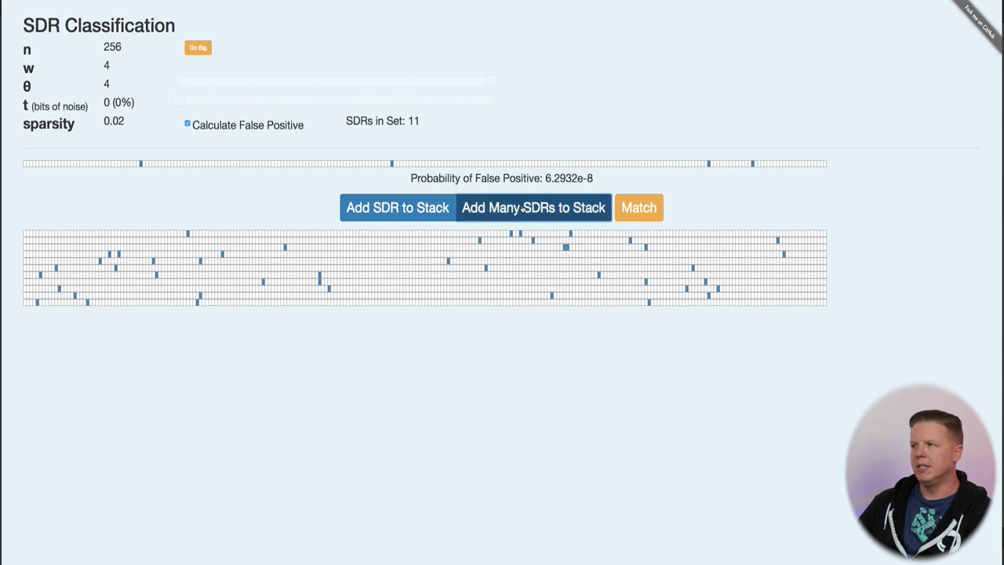
pyautogui.click(523, 208)
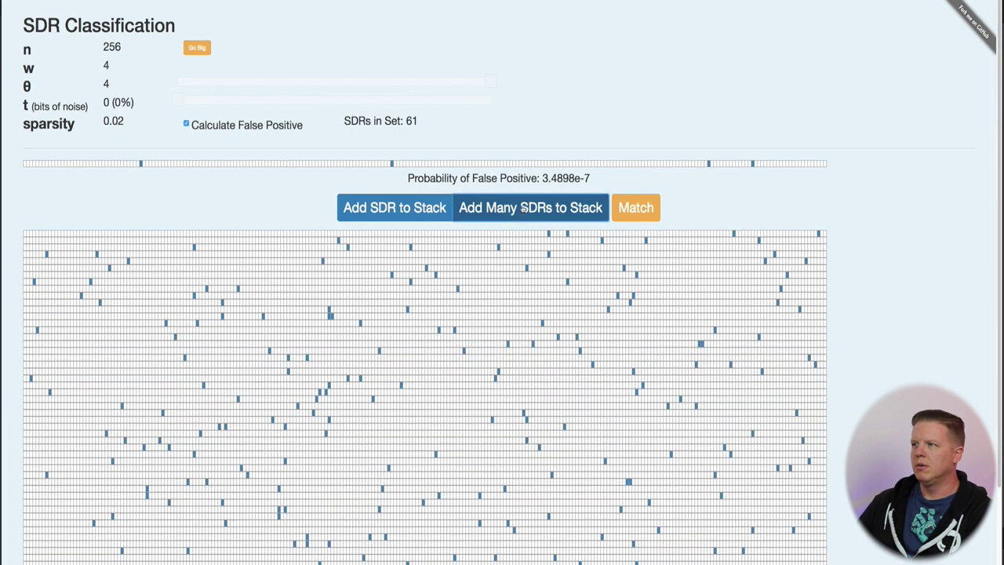
pyautogui.click(519, 210)
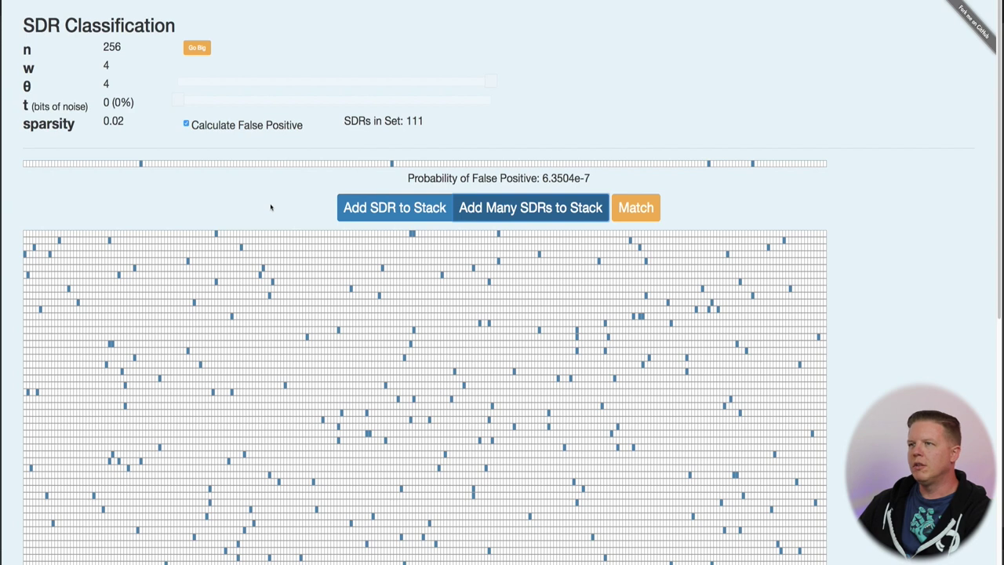
pyautogui.click(197, 49)
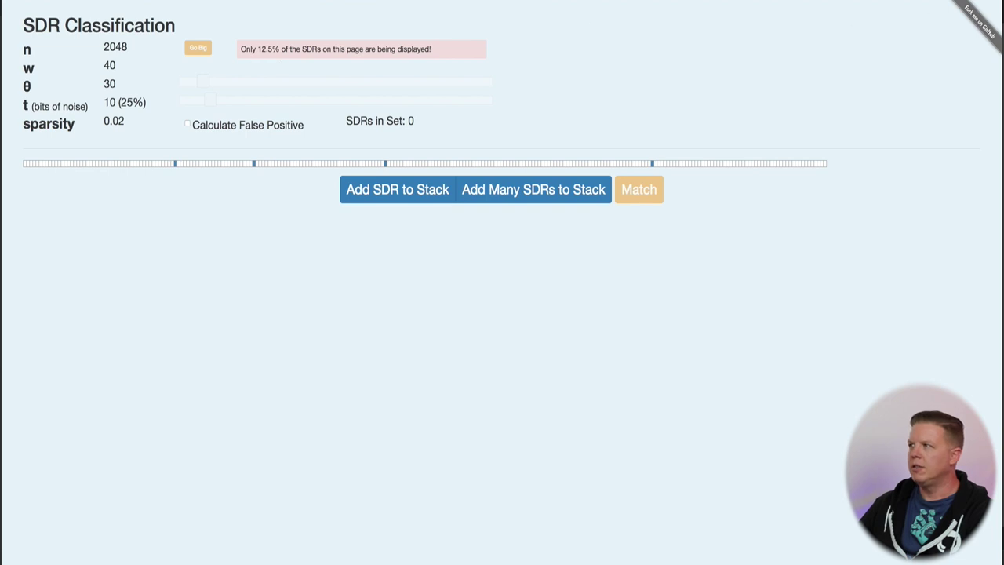
# Step: Annotate n=2048, w=40, the 12.5% displayed warning and the bit bar's hidden remainder
pyautogui.press('super+shift+a')
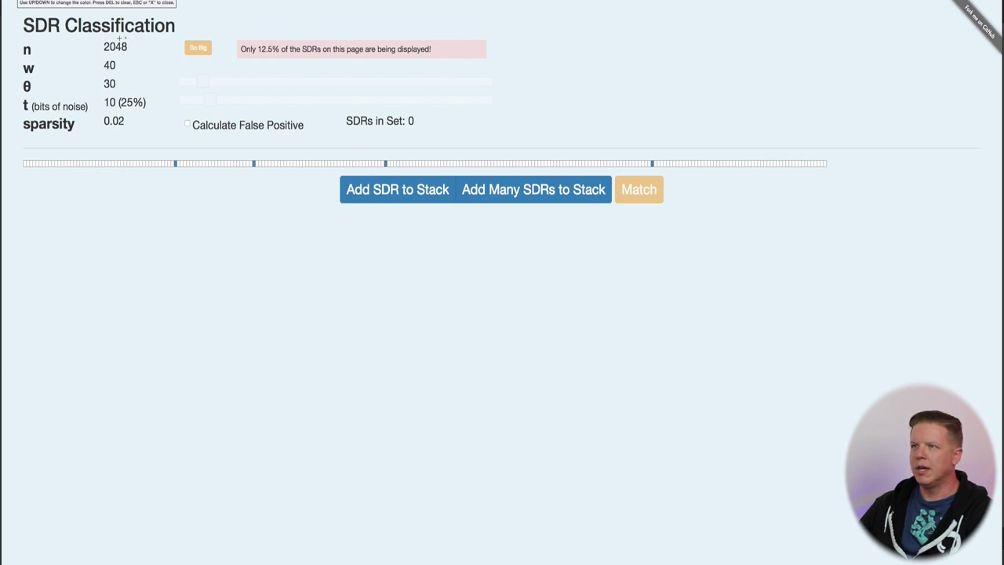
pyautogui.moveTo(122, 37)
pyautogui.mouseDown()
pyautogui.moveTo(4, 44)
pyautogui.moveTo(6, 79)
pyautogui.moveTo(128, 77)
pyautogui.moveTo(140, 64)
pyautogui.moveTo(129, 41)
pyautogui.mouseUp()
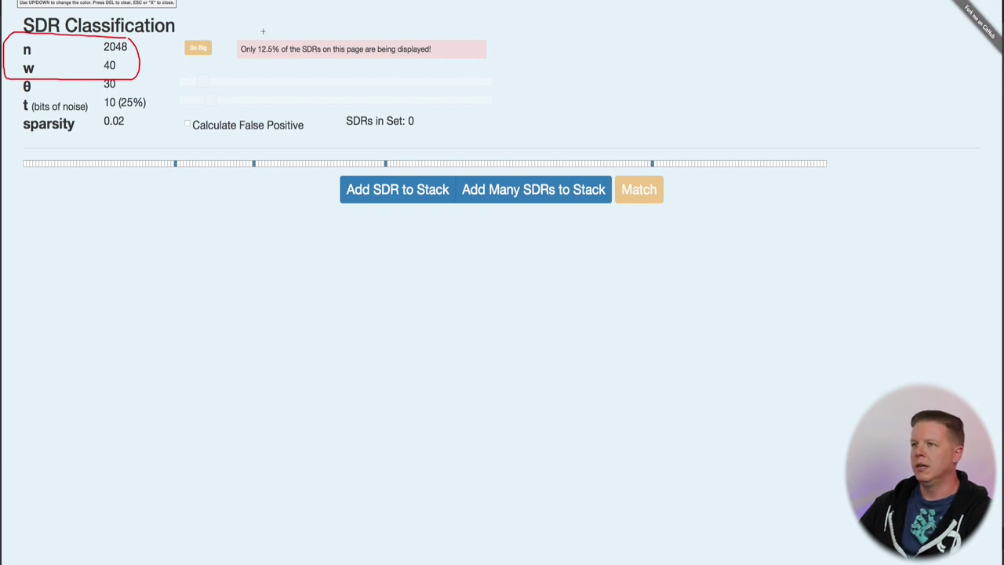
pyautogui.moveTo(263, 32)
pyautogui.mouseDown()
pyautogui.moveTo(226, 26)
pyautogui.moveTo(237, 62)
pyautogui.moveTo(362, 68)
pyautogui.moveTo(439, 48)
pyautogui.moveTo(317, 21)
pyautogui.moveTo(252, 26)
pyautogui.mouseUp()
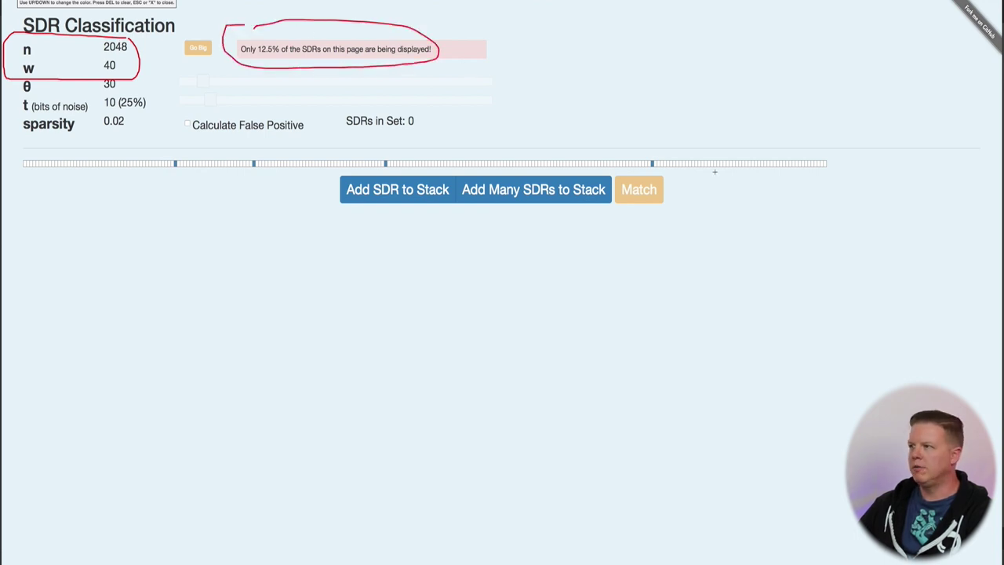
pyautogui.moveTo(700, 158)
pyautogui.mouseDown()
pyautogui.moveTo(867, 155)
pyautogui.moveTo(836, 135)
pyautogui.moveTo(863, 148)
pyautogui.moveTo(843, 168)
pyautogui.mouseUp()
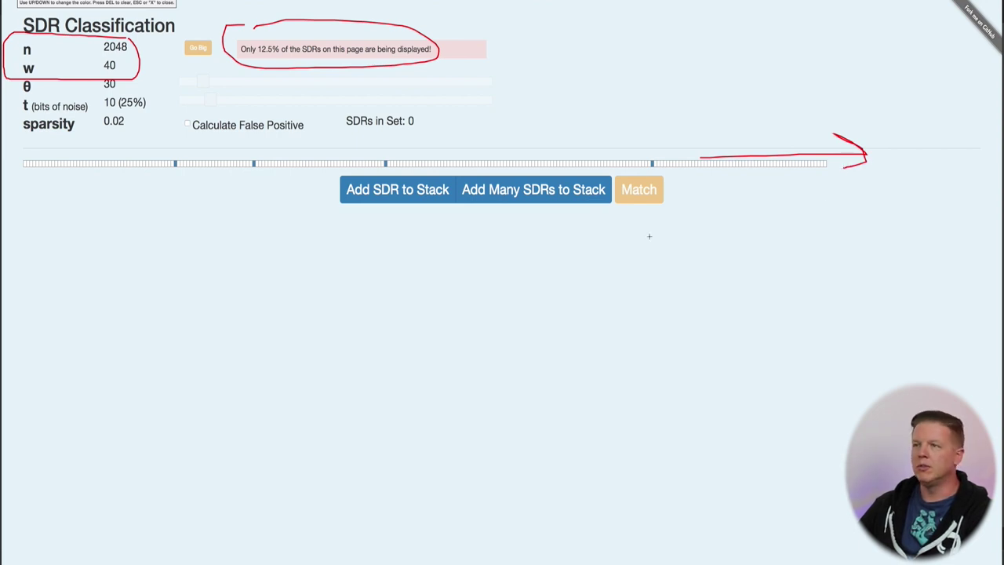
pyautogui.press('Escape')
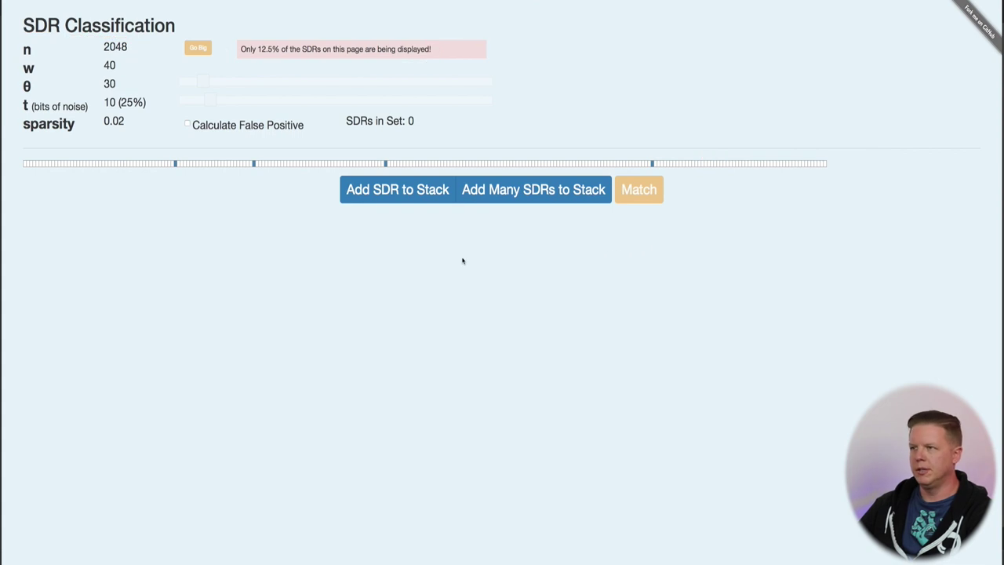
# Step: Add three SDRs and two large batches, growing the 2048-bit stack to 103
pyautogui.click(394, 191)
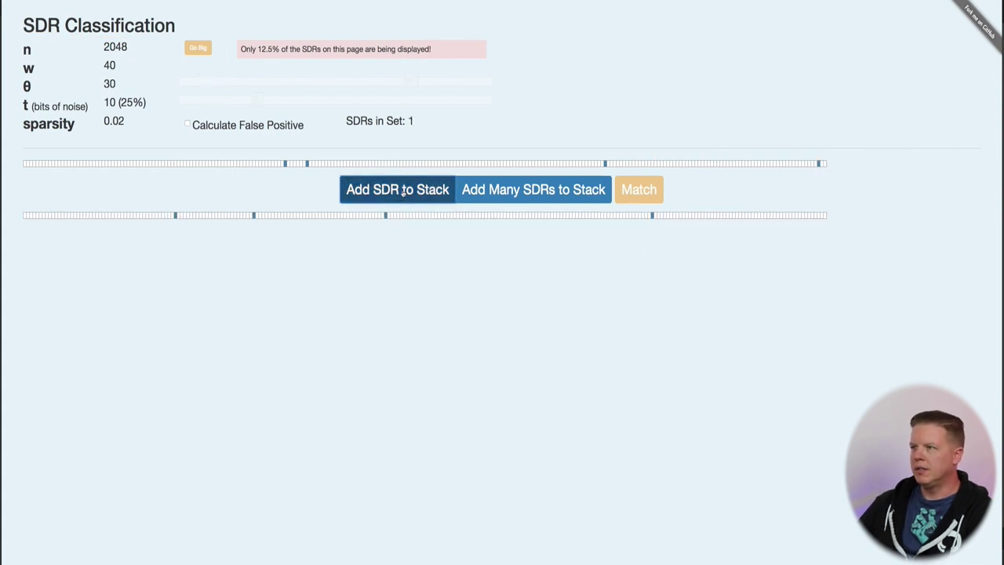
pyautogui.click(402, 192)
pyautogui.click(401, 192)
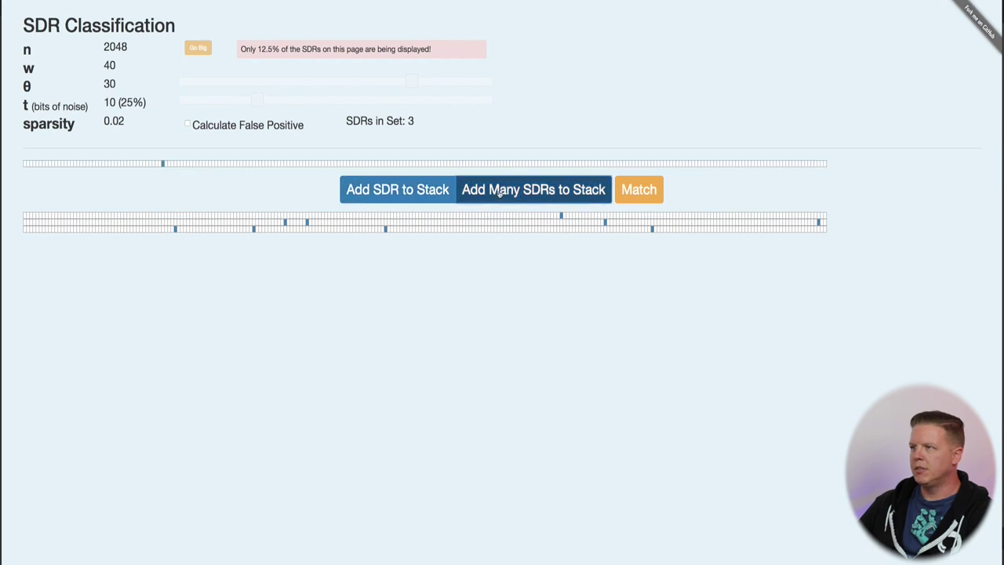
pyautogui.click(502, 194)
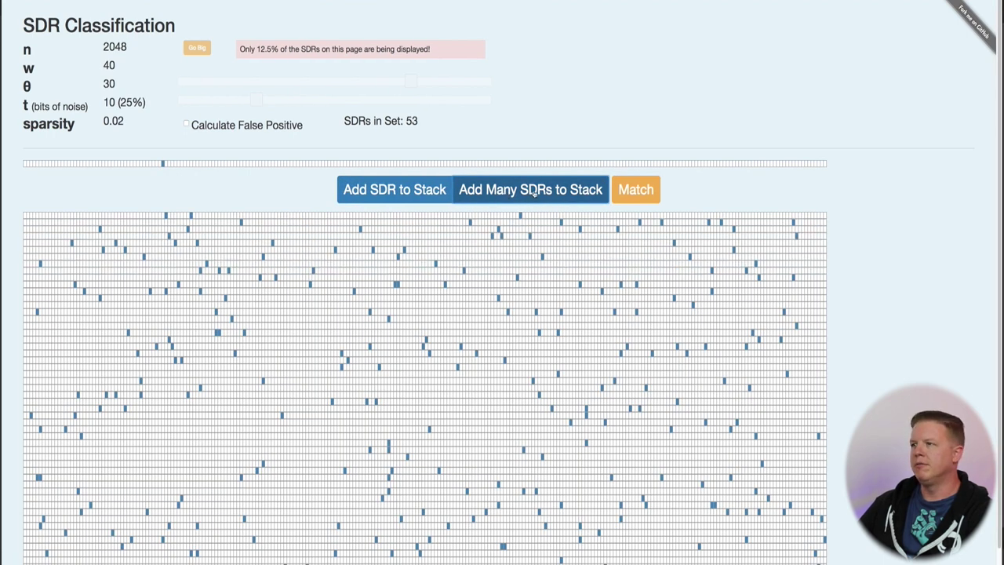
pyautogui.click(533, 195)
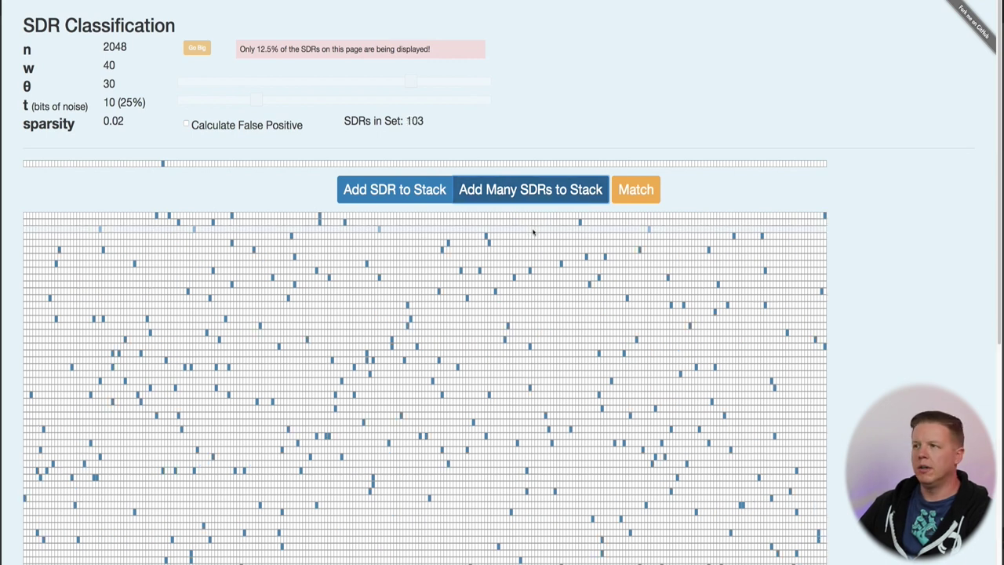
# Step: Match a chosen SDR against the 103-SDR stack and mark its match counts and 10-bit (25%) noise
pyautogui.click(632, 191)
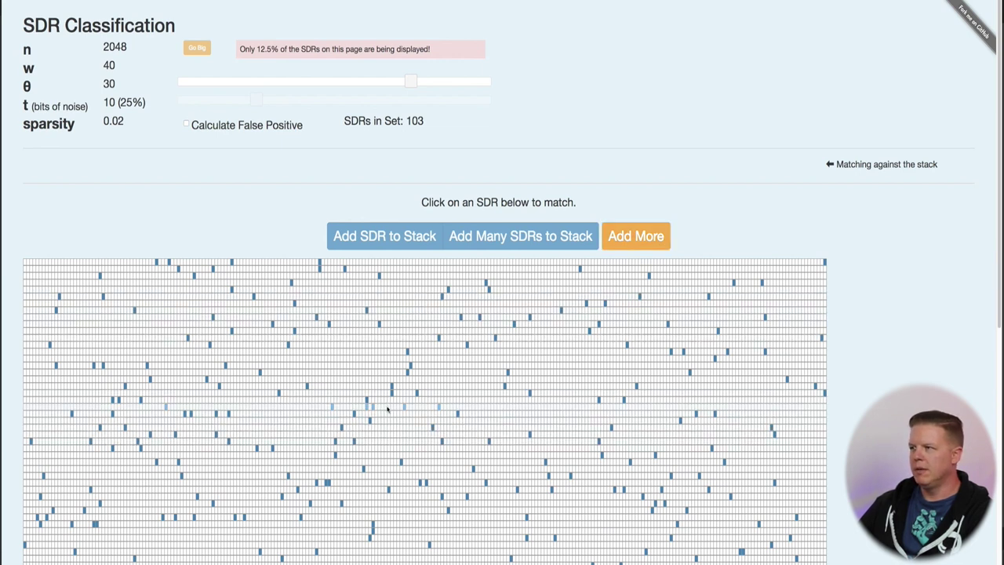
pyautogui.click(639, 434)
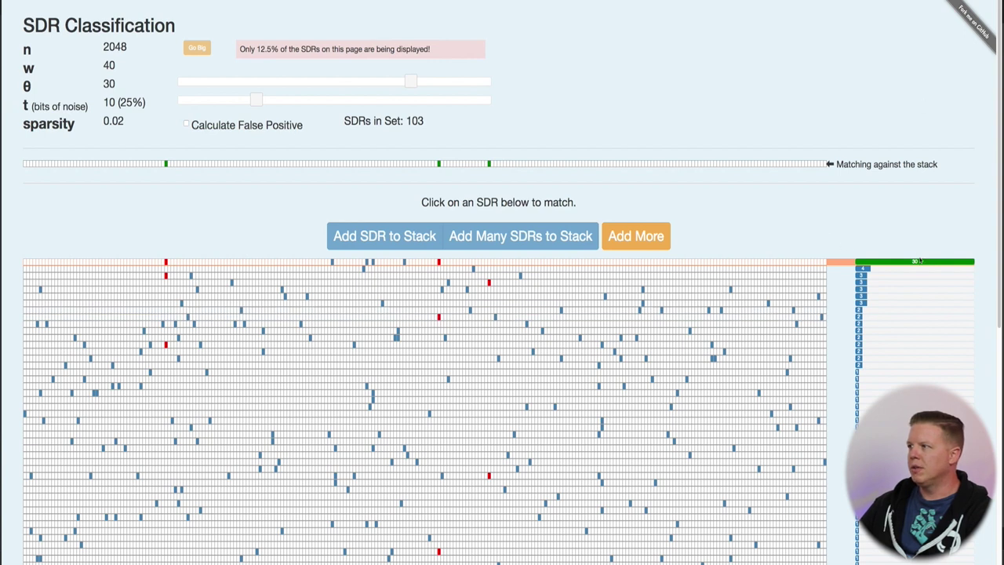
pyautogui.hotkey('alt', 'shift', 'd')
pyautogui.moveTo(946, 270)
pyautogui.mouseDown()
pyautogui.moveTo(878, 278)
pyautogui.moveTo(869, 295)
pyautogui.moveTo(860, 421)
pyautogui.mouseUp()
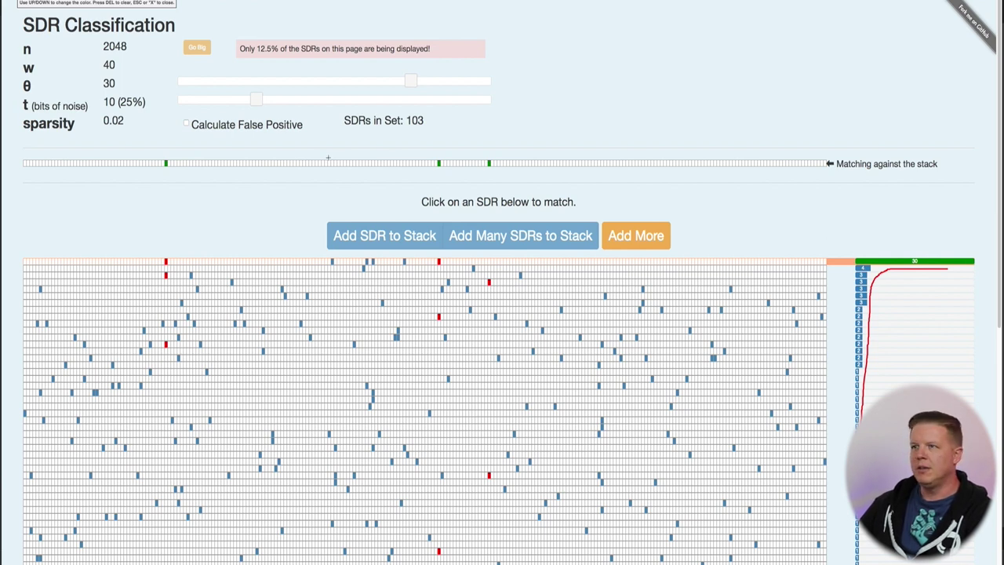
pyautogui.moveTo(123, 91)
pyautogui.mouseDown()
pyautogui.moveTo(19, 101)
pyautogui.moveTo(50, 115)
pyautogui.moveTo(151, 115)
pyautogui.moveTo(124, 90)
pyautogui.mouseUp()
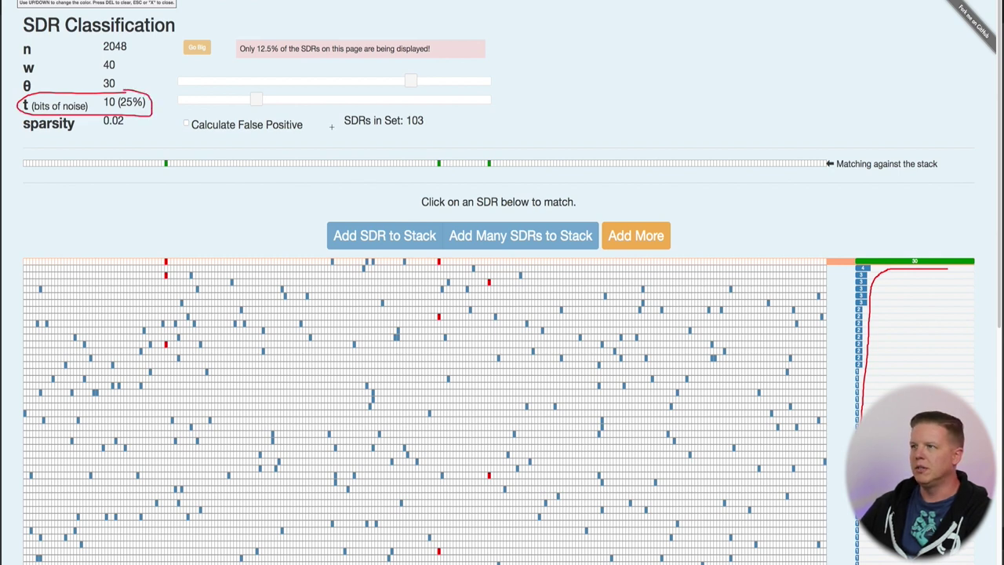
pyautogui.press('Escape')
# Step: Step noise down from 9 to 0 bits, then raise it to 19 bits (48%)
pyautogui.click(256, 99)
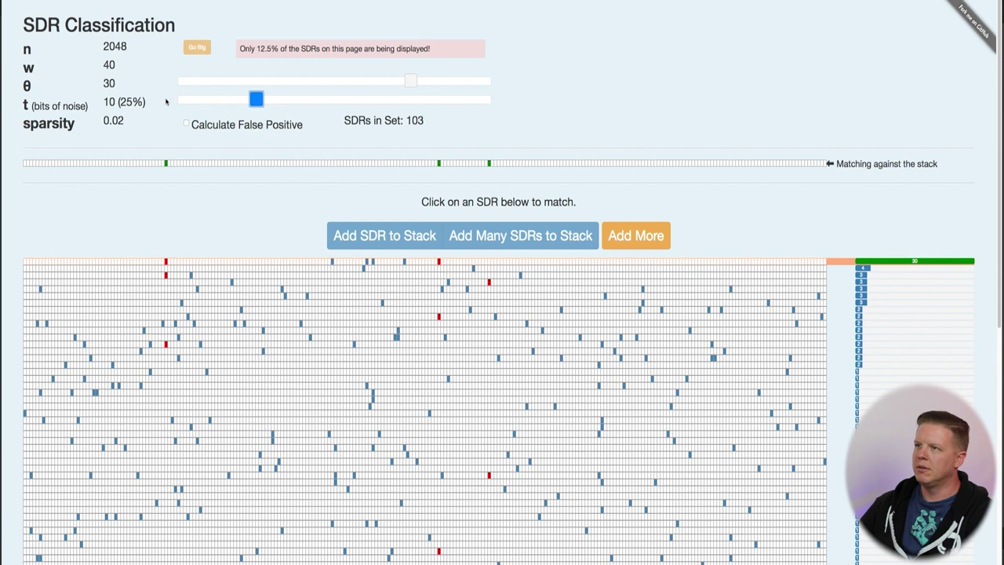
pyautogui.press('Left')
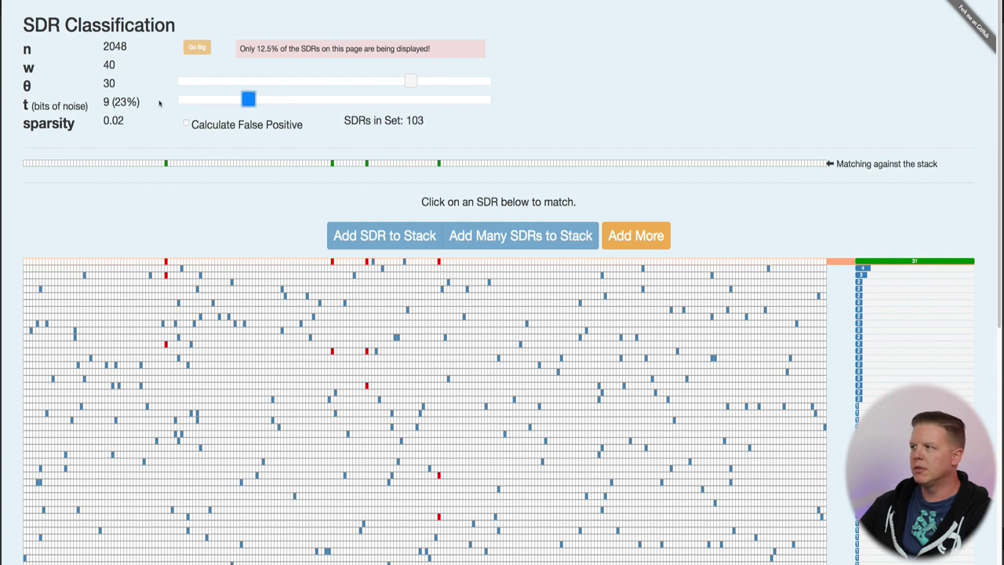
pyautogui.press('Left')
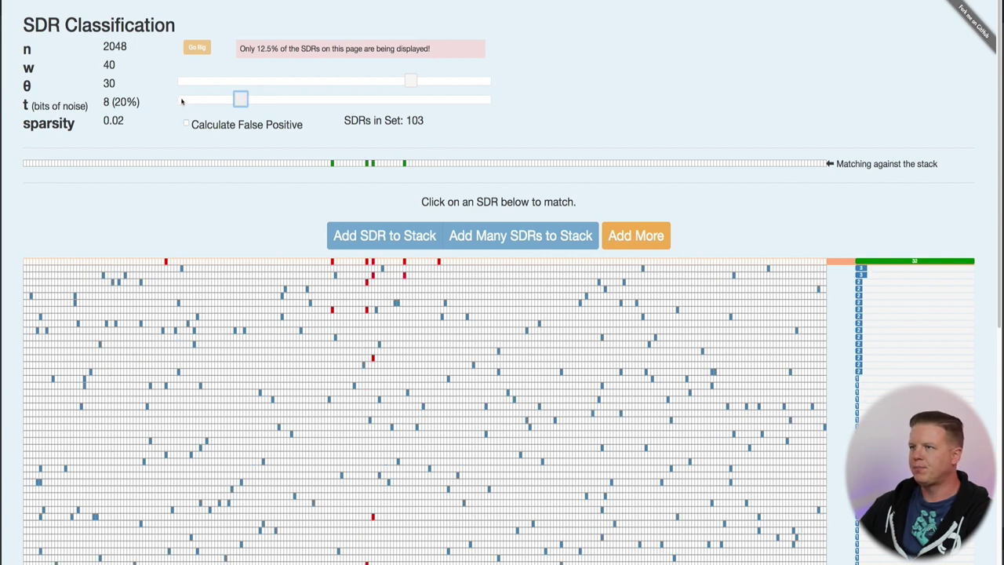
pyautogui.press('Home')
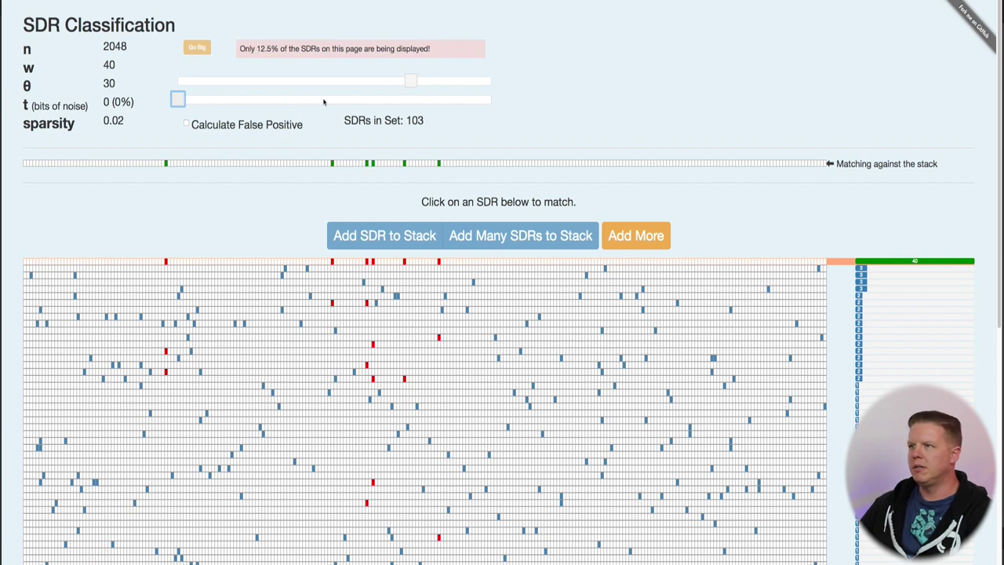
pyautogui.click(323, 100)
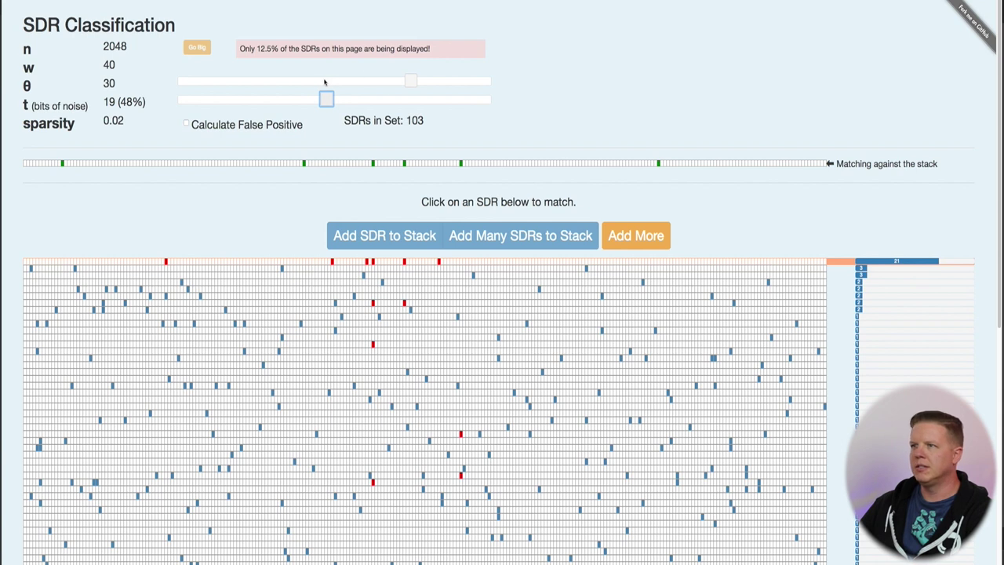
# Step: Set θ to 20, trace the match counts topping at 21, and enable false-positive calculation
pyautogui.click(324, 81)
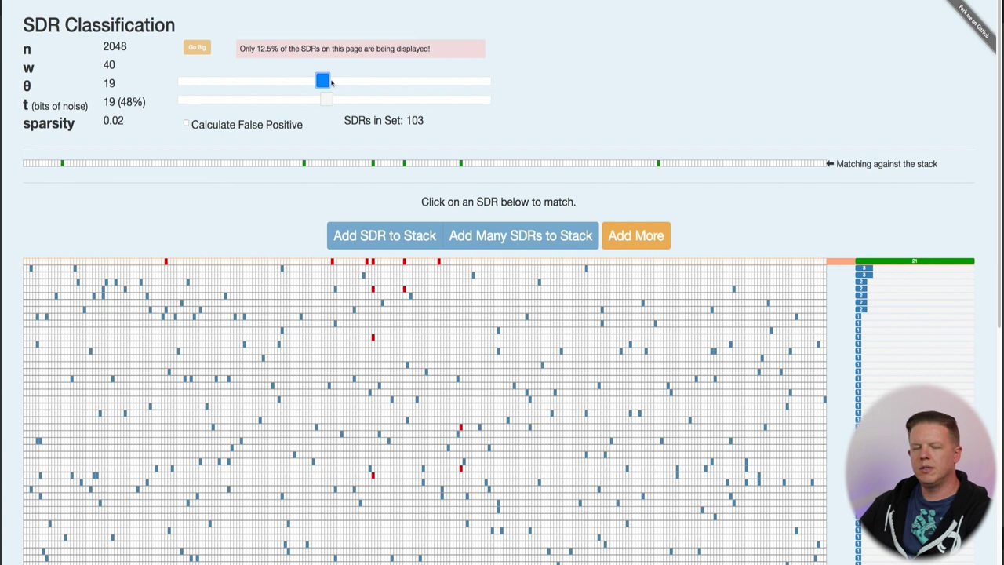
pyautogui.press('Right')
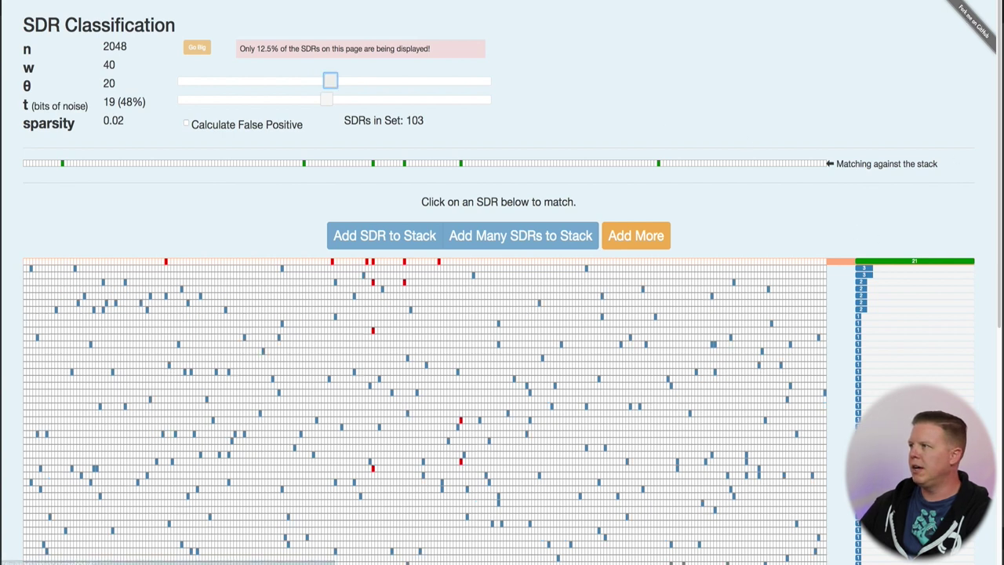
pyautogui.moveTo(961, 268)
pyautogui.mouseDown()
pyautogui.moveTo(885, 274)
pyautogui.moveTo(869, 296)
pyautogui.moveTo(866, 404)
pyautogui.mouseUp()
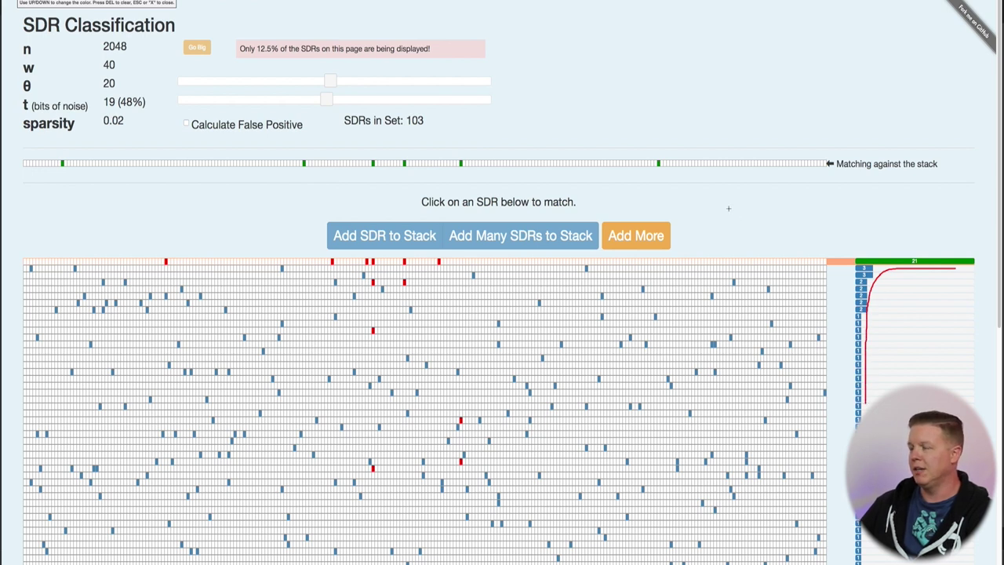
pyautogui.press('Escape')
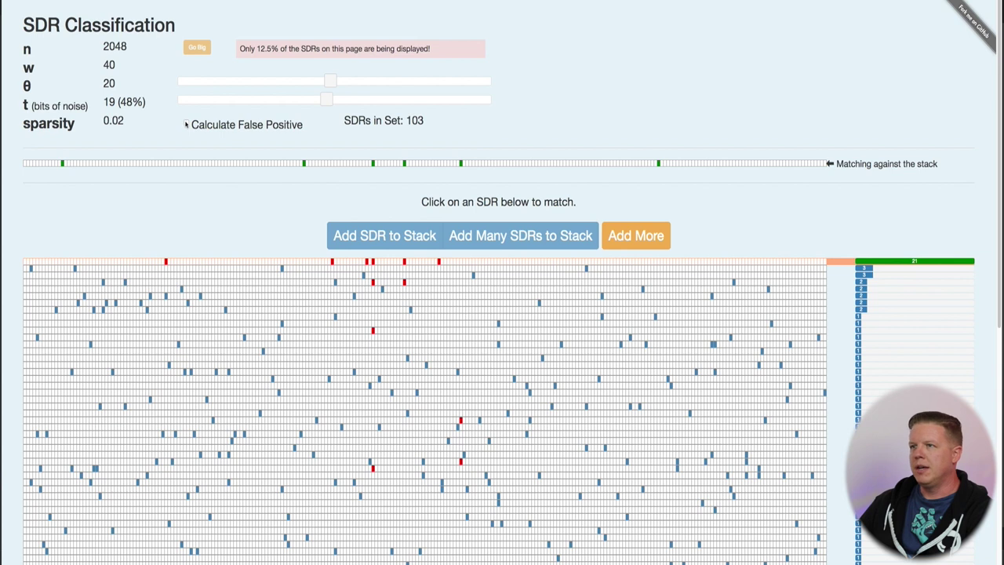
pyautogui.click(186, 124)
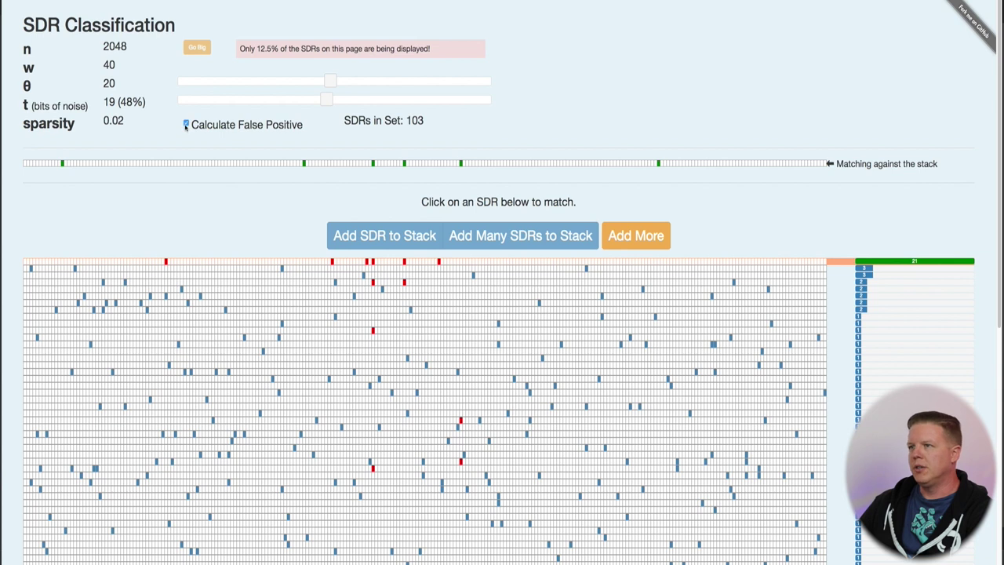
# Step: Leave matching mode and add one more SDR, bringing the stack to 104
pyautogui.click(634, 242)
pyautogui.click(384, 191)
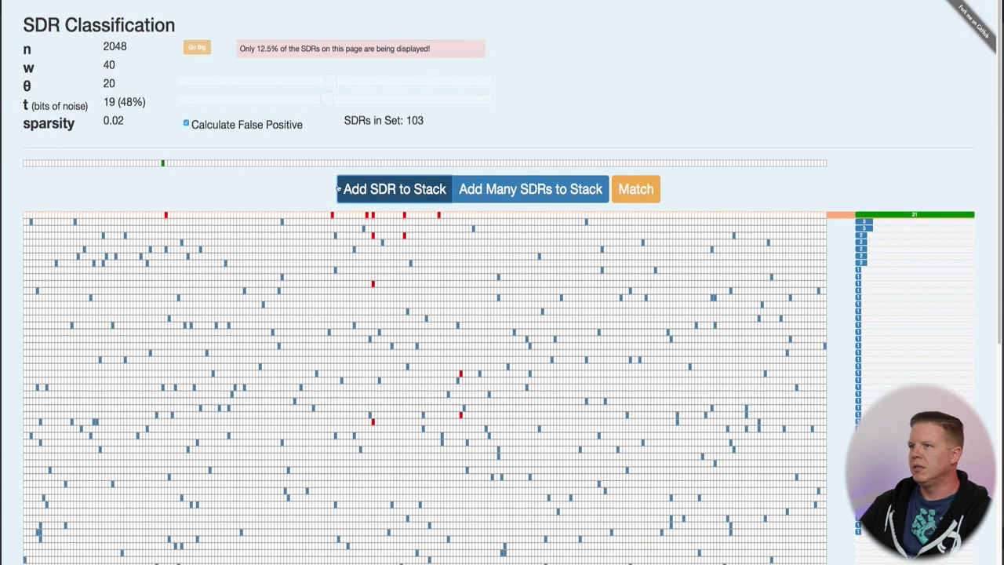
pyautogui.press('Return')
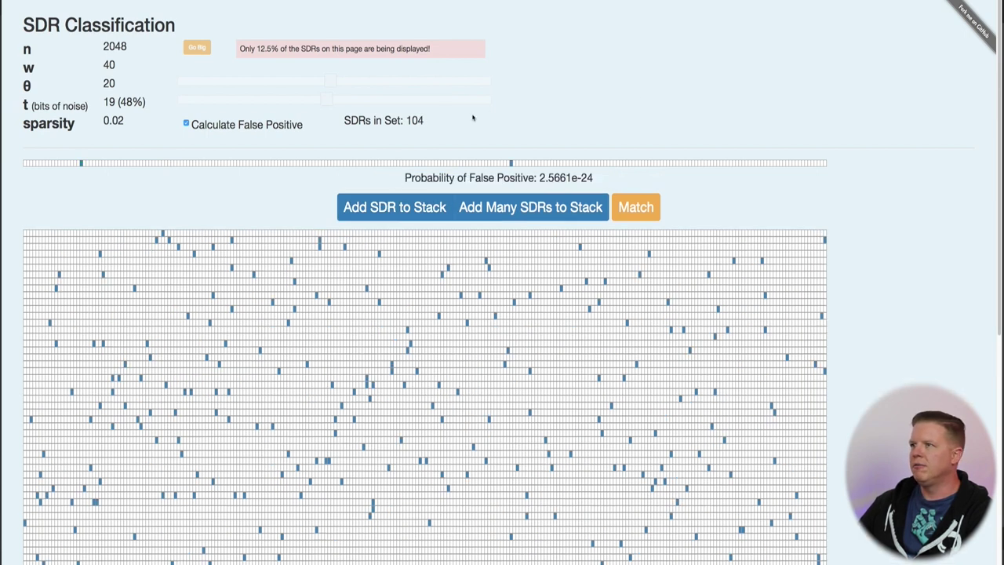
# Step: Circle the 104 SDR count and n/w values, then return to the index and open SDR Unions
pyautogui.hotkey('alt', 'shift', 'd')
pyautogui.moveTo(419, 111)
pyautogui.mouseDown()
pyautogui.moveTo(399, 114)
pyautogui.moveTo(441, 124)
pyautogui.moveTo(424, 109)
pyautogui.mouseUp()
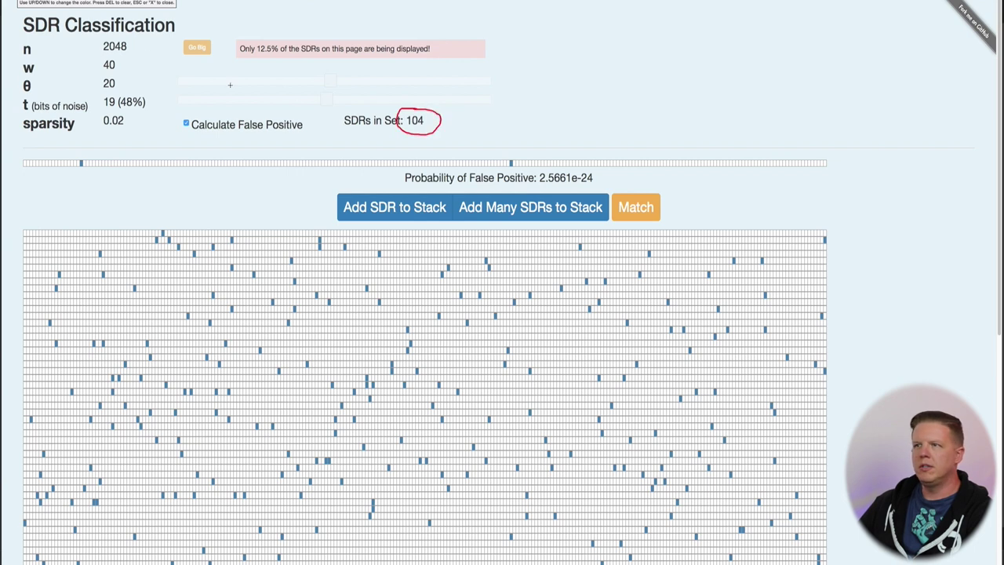
pyautogui.moveTo(125, 42)
pyautogui.mouseDown()
pyautogui.moveTo(105, 80)
pyautogui.moveTo(119, 41)
pyautogui.mouseUp()
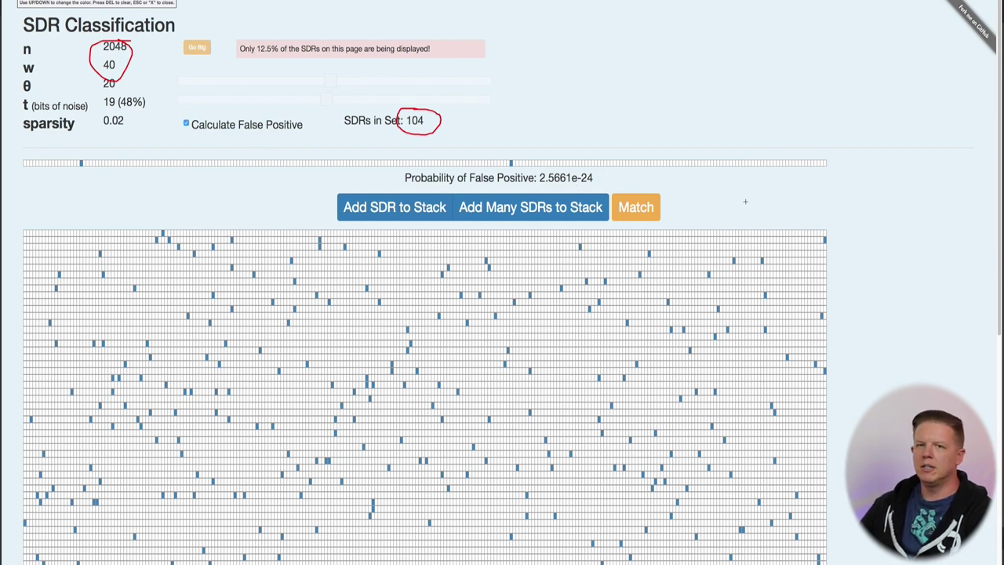
pyautogui.press('Escape')
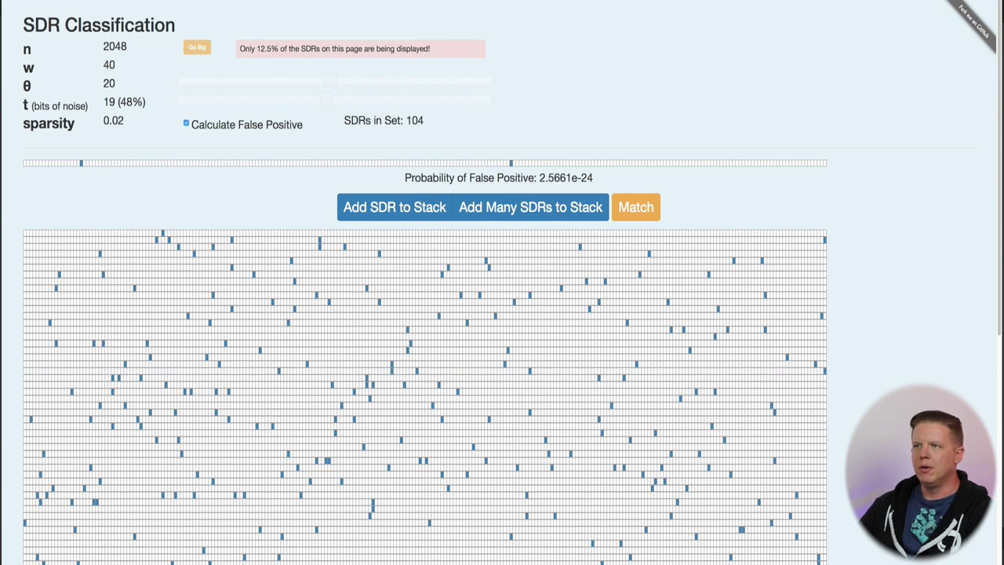
pyautogui.hotkey('alt', 'Left')
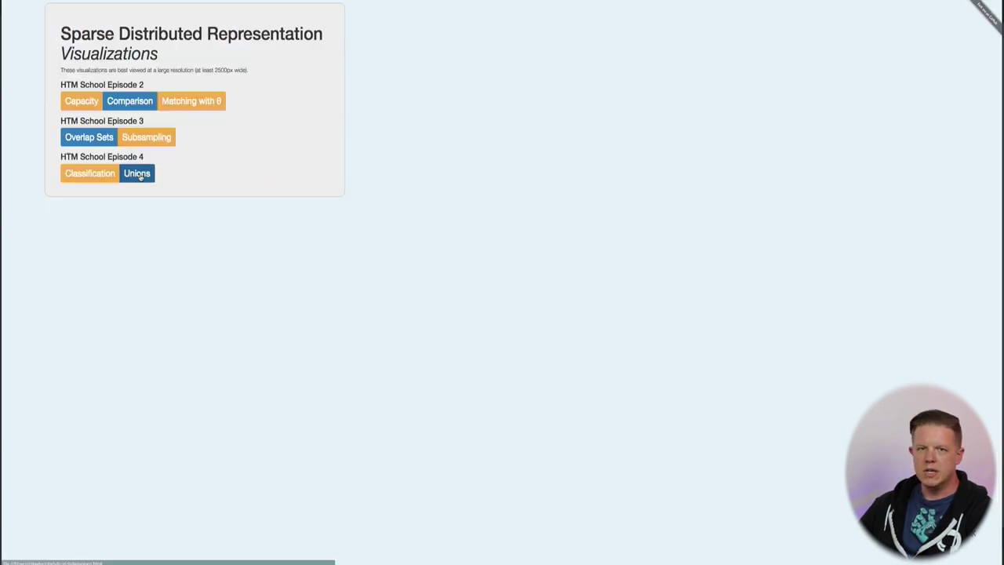
pyautogui.click(138, 175)
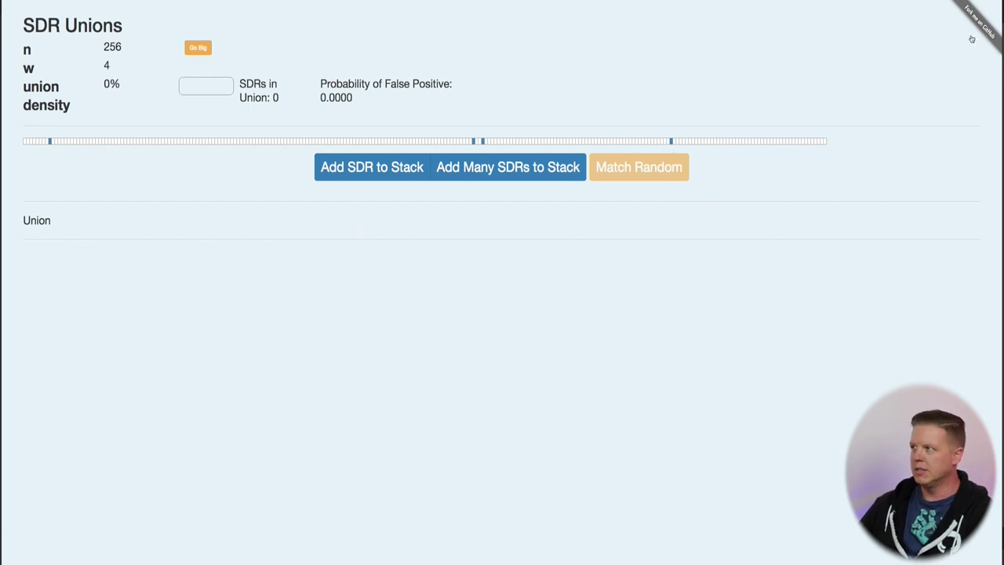
pyautogui.hotkey('ctrl', 'shift', 'd')
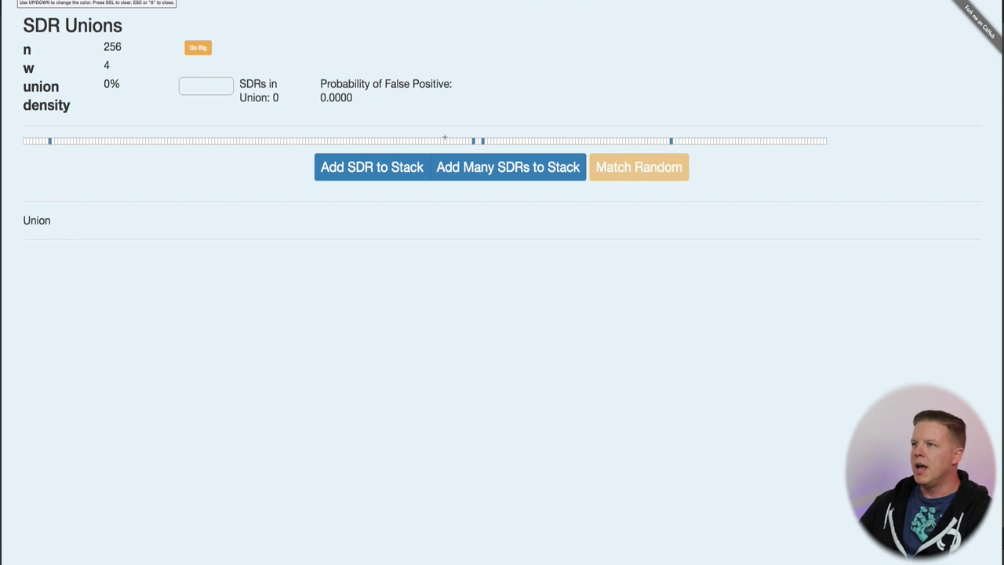
pyautogui.moveTo(458, 125)
pyautogui.mouseDown()
pyautogui.moveTo(167, 113)
pyautogui.moveTo(8, 128)
pyautogui.moveTo(133, 146)
pyautogui.moveTo(576, 156)
pyautogui.moveTo(867, 146)
pyautogui.moveTo(464, 119)
pyautogui.mouseUp()
pyautogui.moveTo(130, 43)
pyautogui.mouseDown()
pyautogui.moveTo(95, 53)
pyautogui.moveTo(97, 71)
pyautogui.moveTo(125, 74)
pyautogui.moveTo(125, 35)
pyautogui.mouseUp()
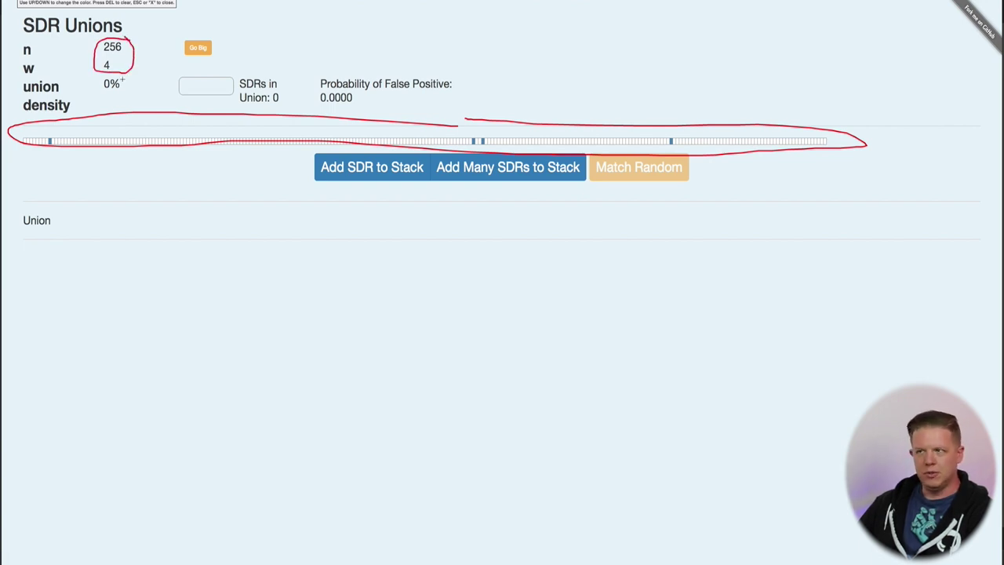
pyautogui.press('Escape')
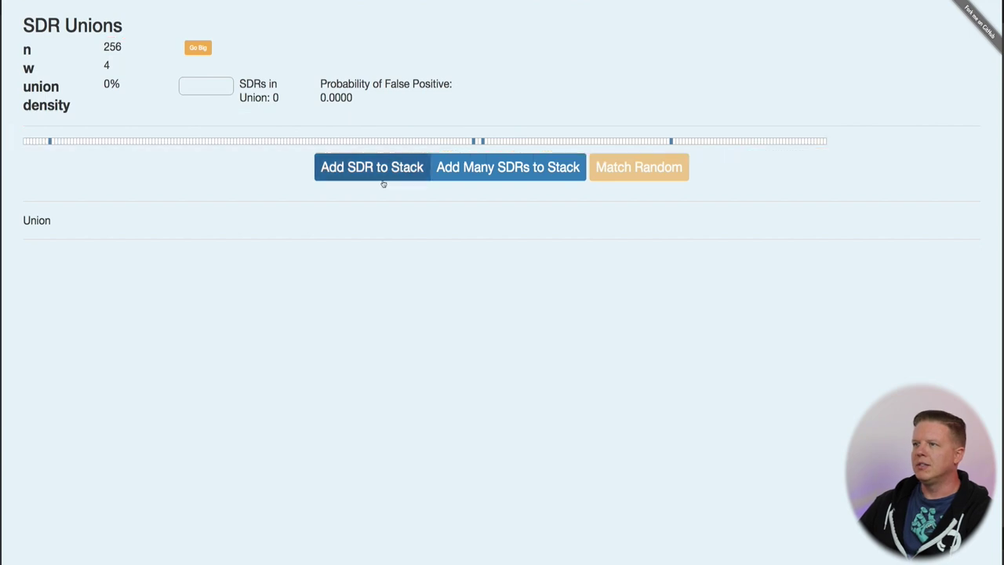
# Step: Add SDRs to the union one at a time until 15 are stacked
pyautogui.click(368, 170)
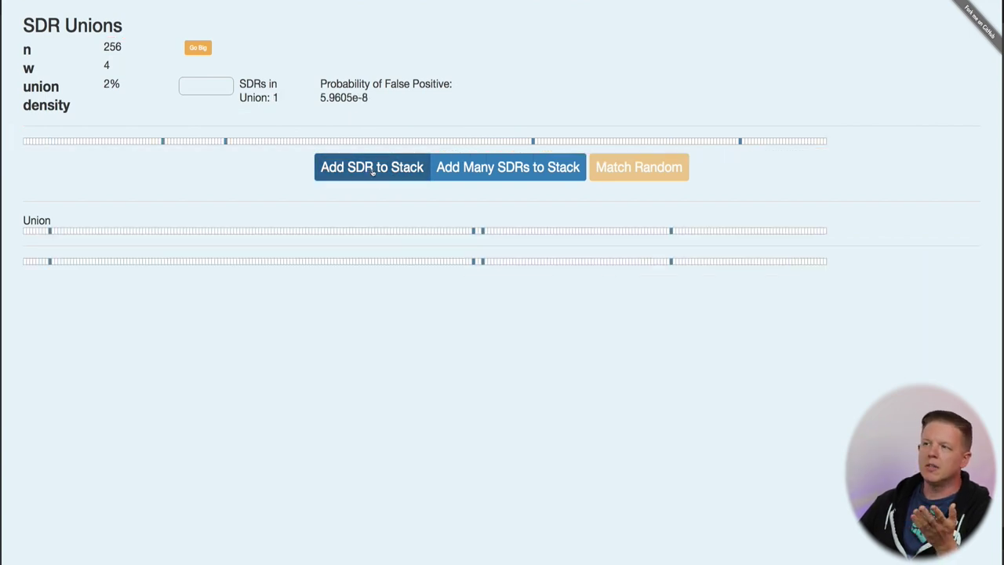
pyautogui.click(372, 171)
pyautogui.click(372, 172)
pyautogui.click(372, 172)
pyautogui.click(372, 172)
pyautogui.click(372, 172)
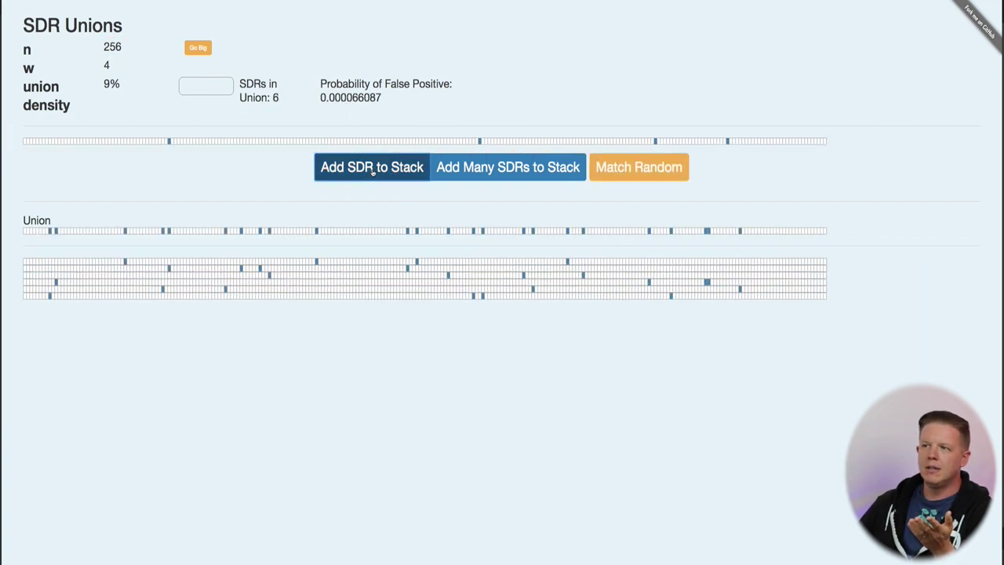
pyautogui.click(373, 172)
pyautogui.click(372, 173)
pyautogui.click(373, 173)
pyautogui.click(373, 173)
pyautogui.click(373, 172)
pyautogui.click(373, 172)
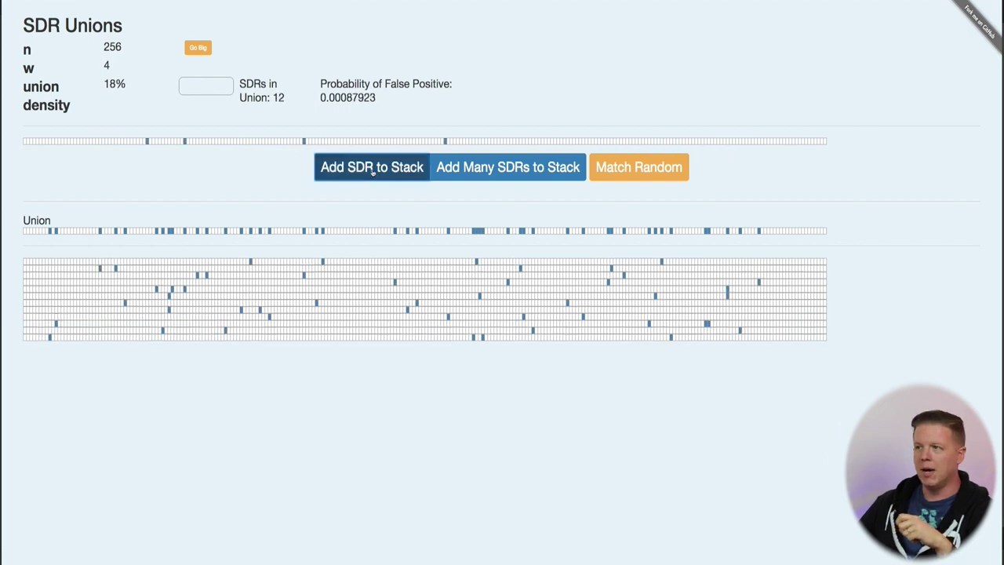
pyautogui.click(372, 172)
pyautogui.click(373, 172)
pyautogui.click(373, 173)
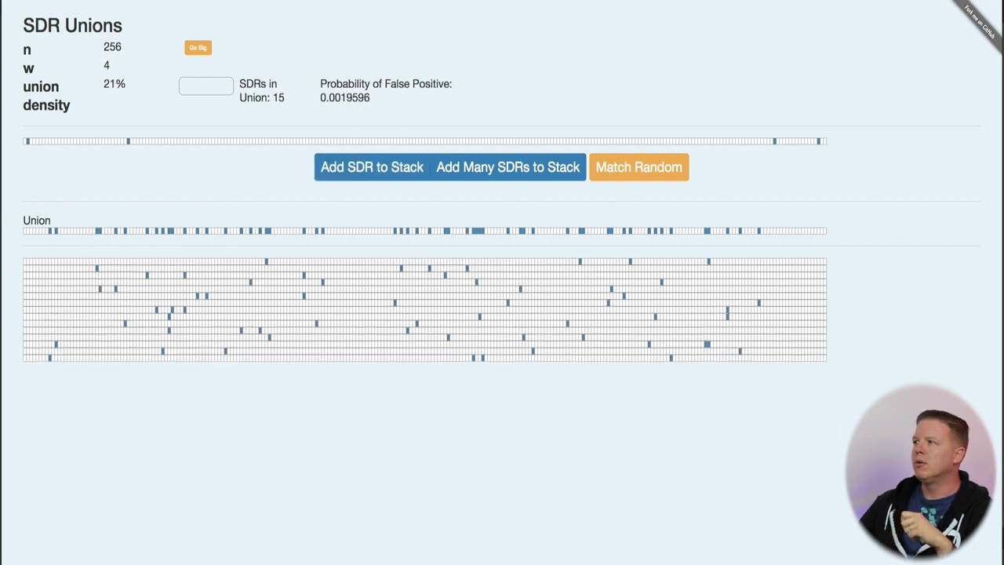
# Step: Grow the union to 75 SDRs in batches of 20 and test one random SDR
pyautogui.hotkey('ctrl', 'shift', 'd')
pyautogui.moveTo(775, 213)
pyautogui.mouseDown()
pyautogui.moveTo(1, 199)
pyautogui.moveTo(34, 241)
pyautogui.moveTo(127, 251)
pyautogui.moveTo(771, 248)
pyautogui.moveTo(821, 229)
pyautogui.moveTo(750, 212)
pyautogui.mouseUp()
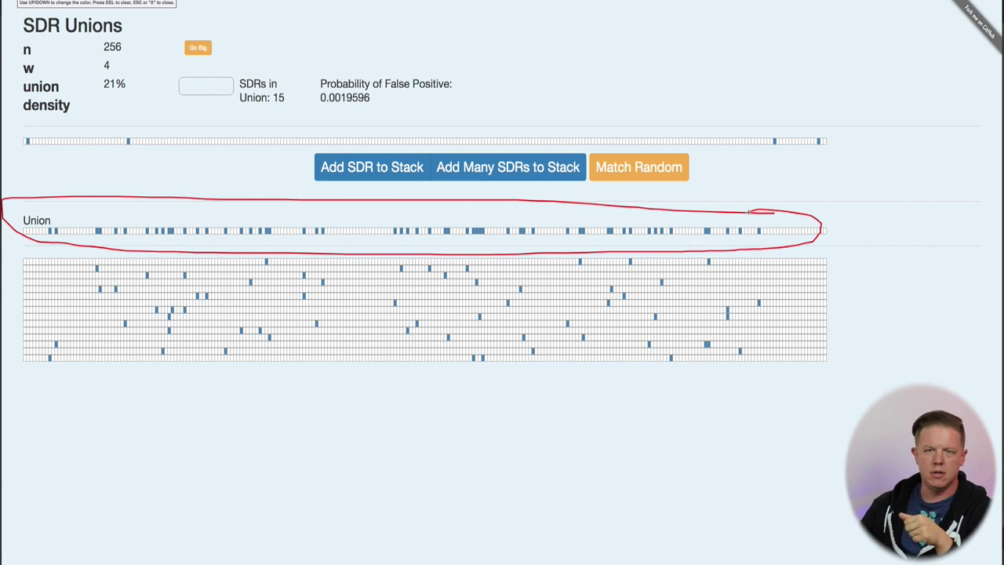
pyautogui.press('Escape')
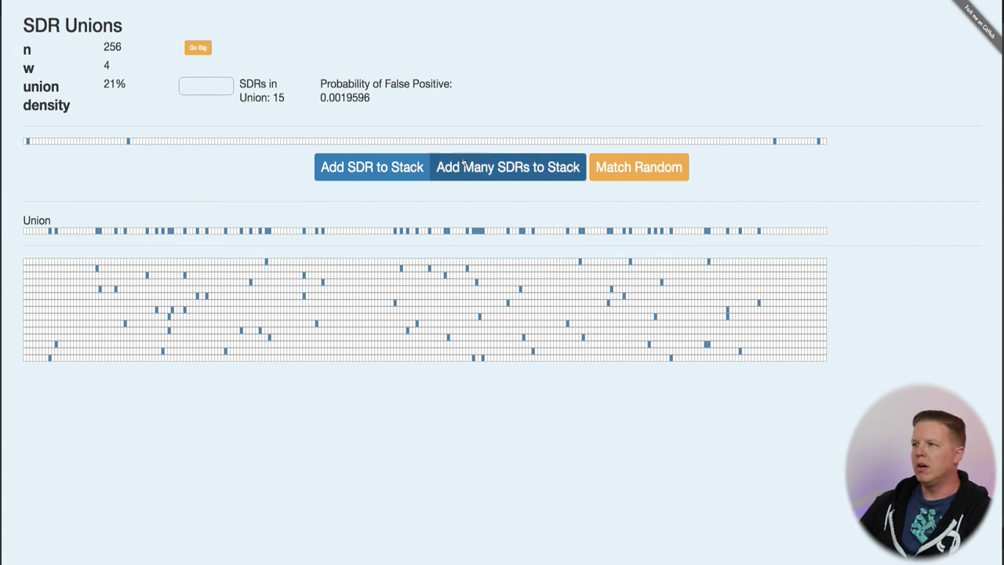
pyautogui.click(490, 168)
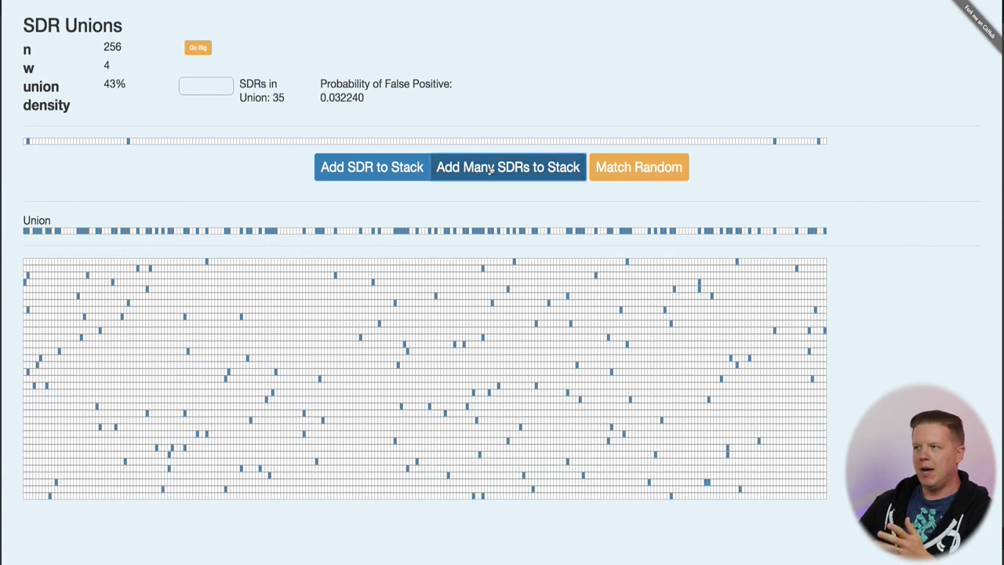
pyautogui.click(490, 169)
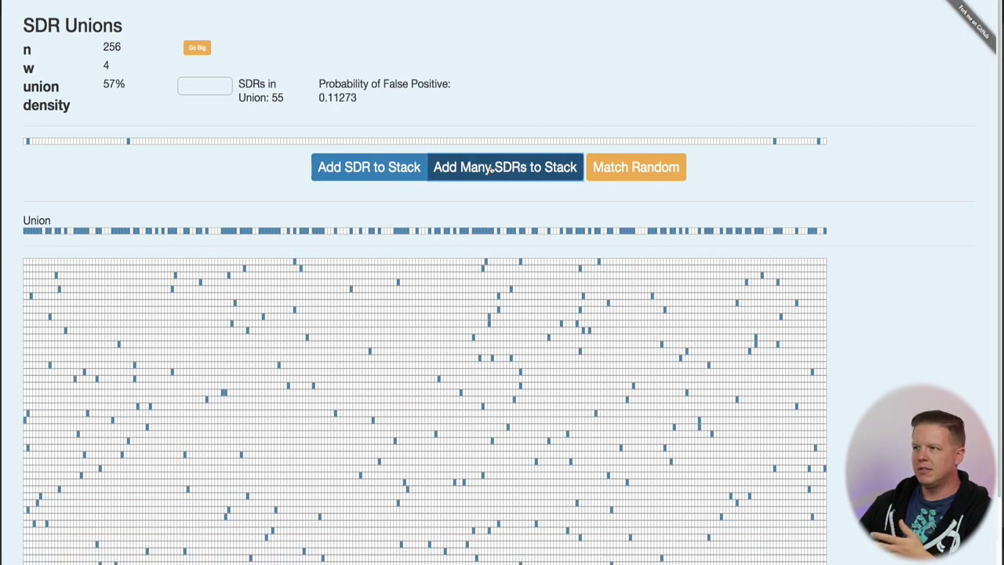
pyautogui.click(491, 169)
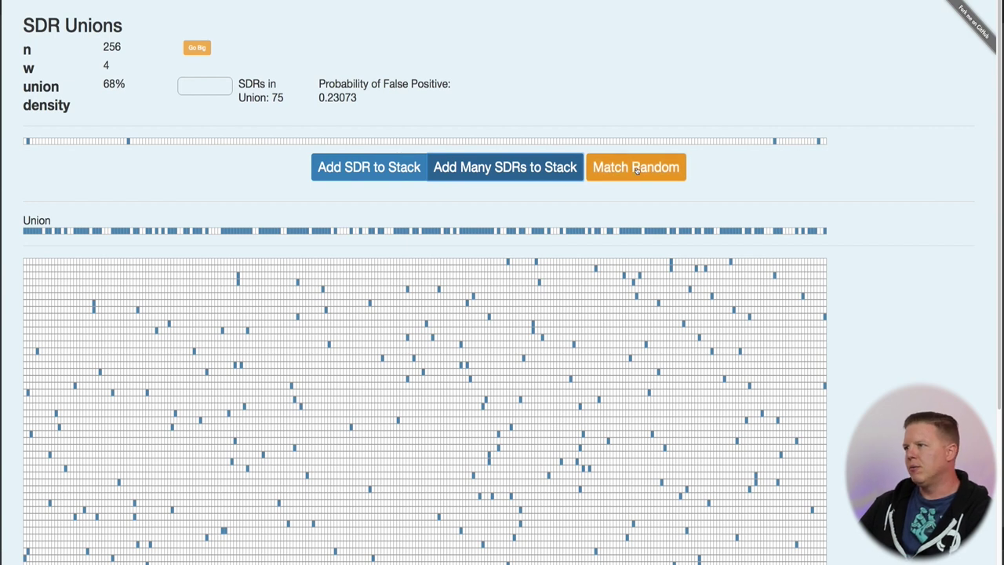
pyautogui.click(637, 171)
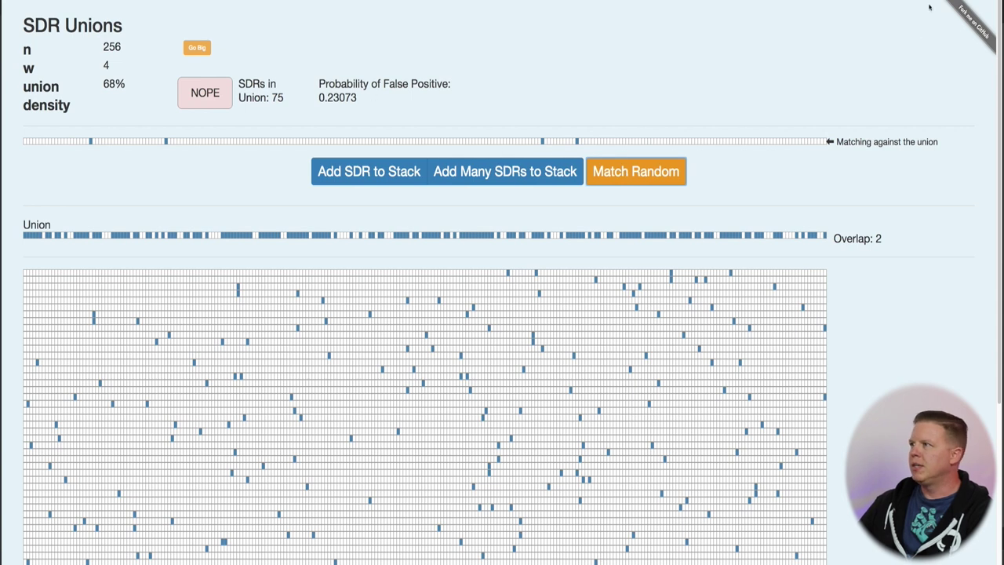
# Step: Test six random SDRs in a row against the 75-SDR union, watching the Overlap value
pyautogui.hotkey('ctrl', 'shift', 'a')
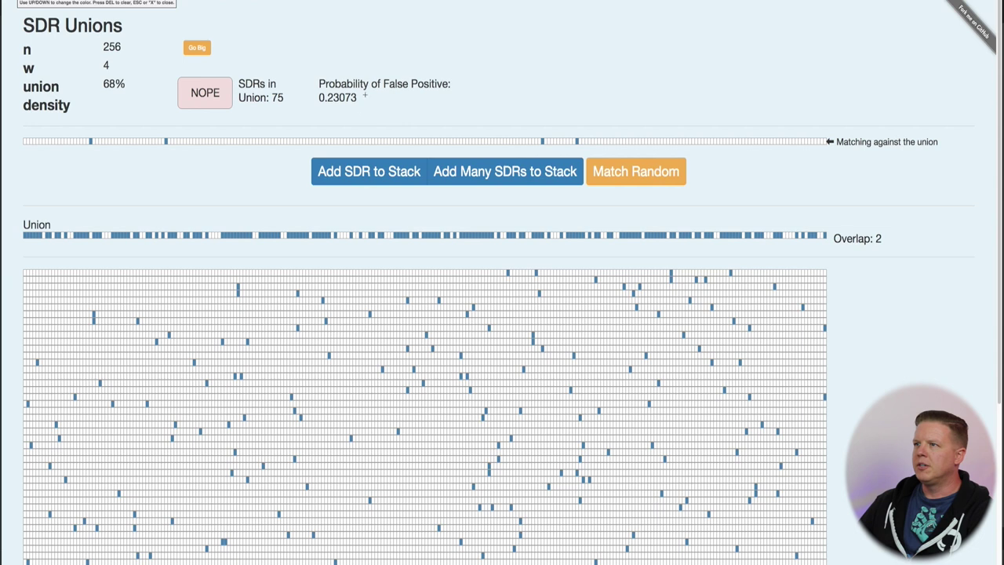
pyautogui.moveTo(364, 93)
pyautogui.mouseDown()
pyautogui.moveTo(308, 93)
pyautogui.moveTo(329, 110)
pyautogui.moveTo(372, 110)
pyautogui.moveTo(361, 86)
pyautogui.mouseUp()
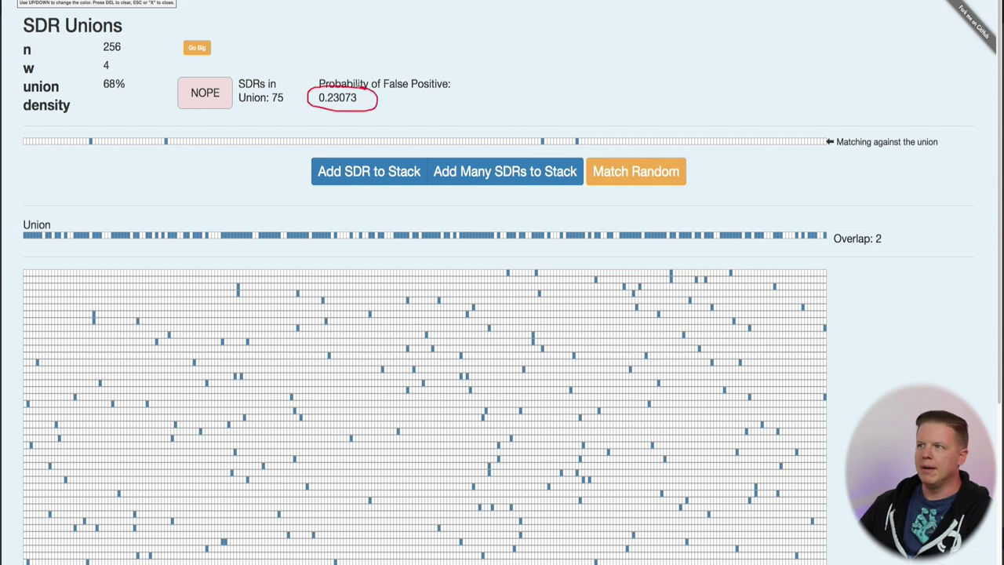
pyautogui.press('Escape')
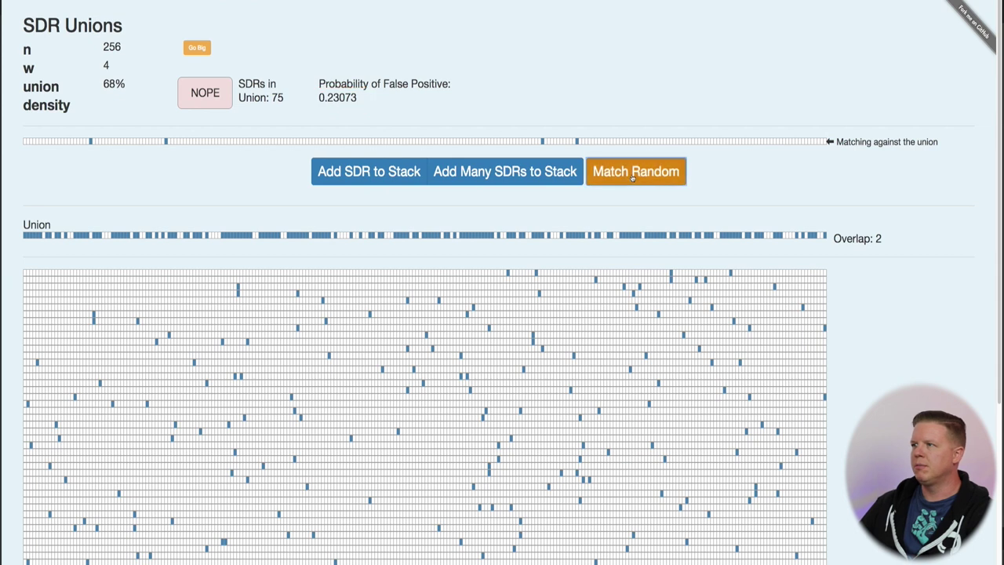
pyautogui.click(636, 173)
pyautogui.click(635, 174)
pyautogui.click(635, 175)
pyautogui.click(635, 174)
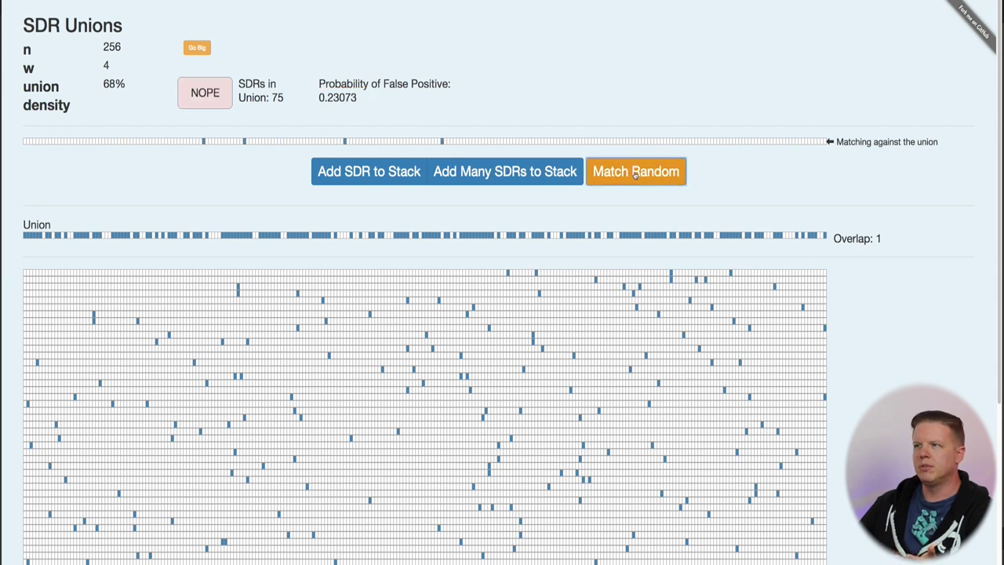
pyautogui.click(635, 174)
pyautogui.click(636, 174)
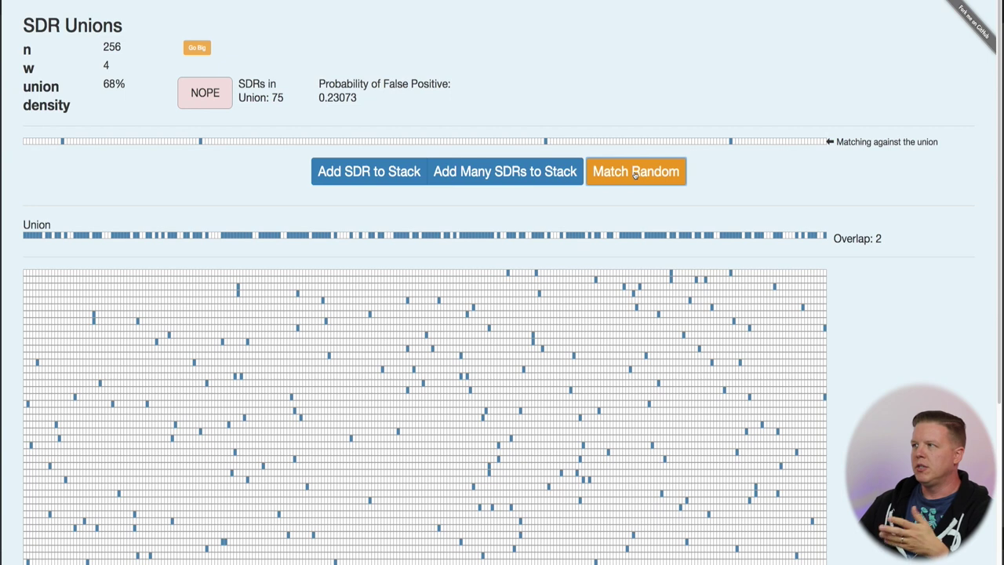
# Step: Keep testing random SDRs until one overlaps all 4 bits and reads MATCH
pyautogui.hotkey('alt', 'shift', 'd')
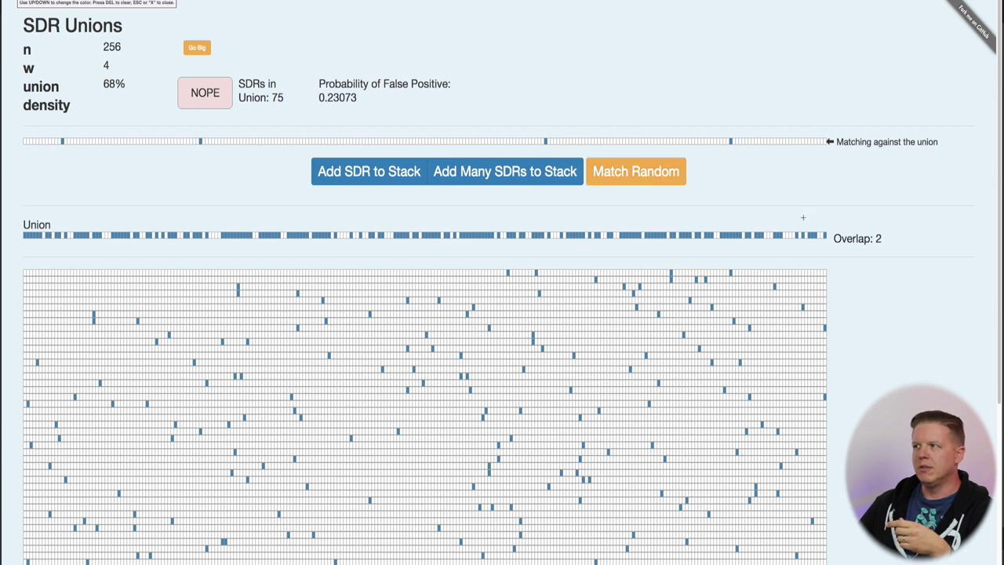
pyautogui.moveTo(802, 218)
pyautogui.mouseDown()
pyautogui.moveTo(430, 220)
pyautogui.moveTo(322, 245)
pyautogui.moveTo(471, 247)
pyautogui.moveTo(771, 224)
pyautogui.mouseUp()
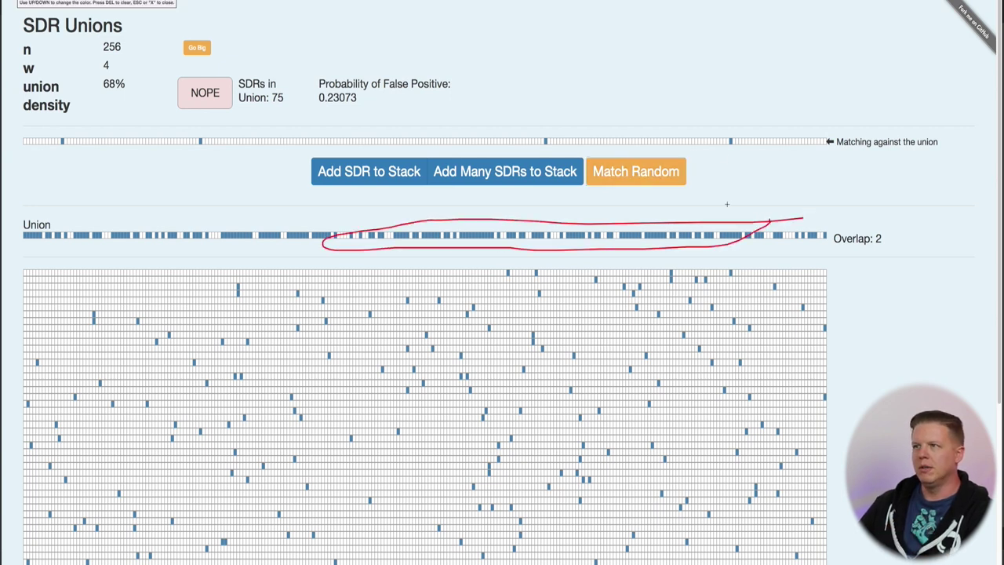
pyautogui.press('Escape')
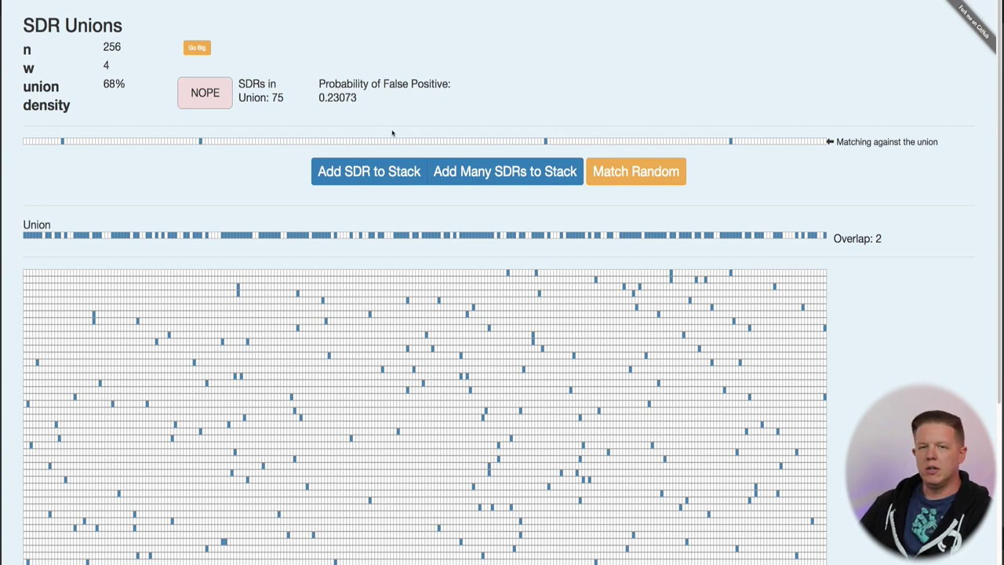
pyautogui.click(656, 176)
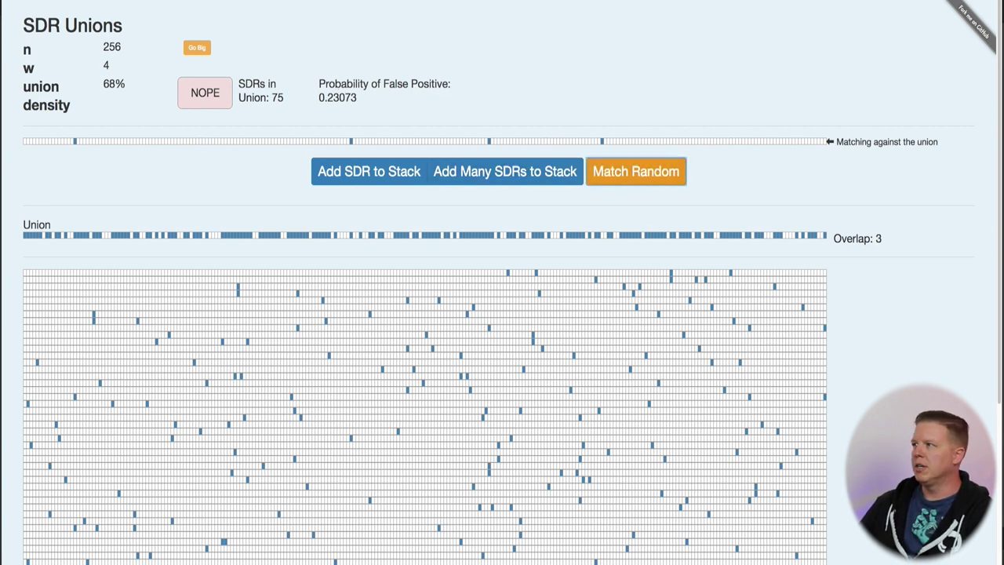
pyautogui.hotkey('ctrl', '2')
pyautogui.moveTo(888, 227)
pyautogui.mouseDown()
pyautogui.moveTo(867, 246)
pyautogui.moveTo(897, 241)
pyautogui.moveTo(881, 222)
pyautogui.moveTo(872, 245)
pyautogui.moveTo(892, 247)
pyautogui.moveTo(880, 222)
pyautogui.mouseUp()
pyautogui.press('Escape')
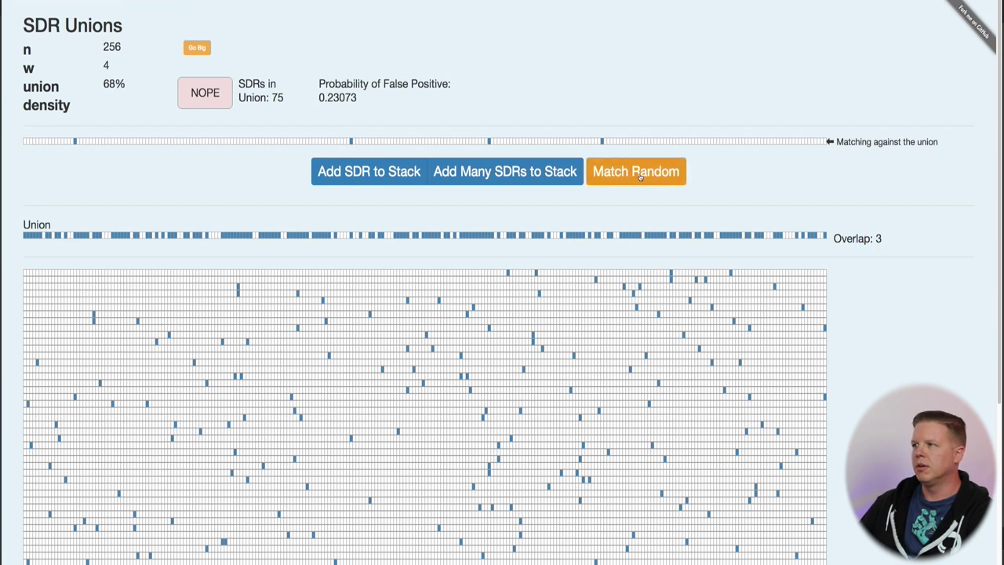
pyautogui.click(632, 174)
pyautogui.click(632, 174)
pyautogui.click(632, 174)
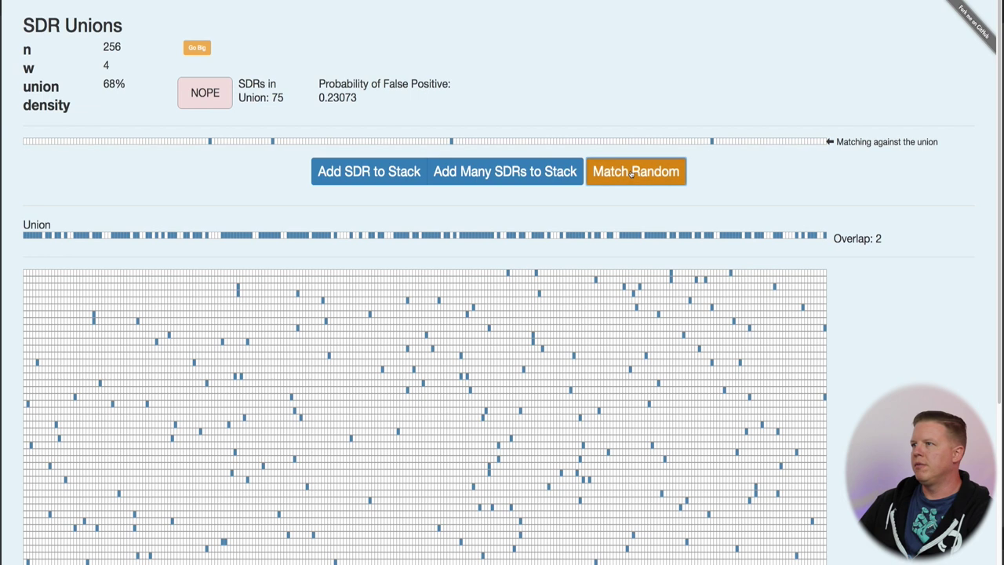
pyautogui.click(632, 174)
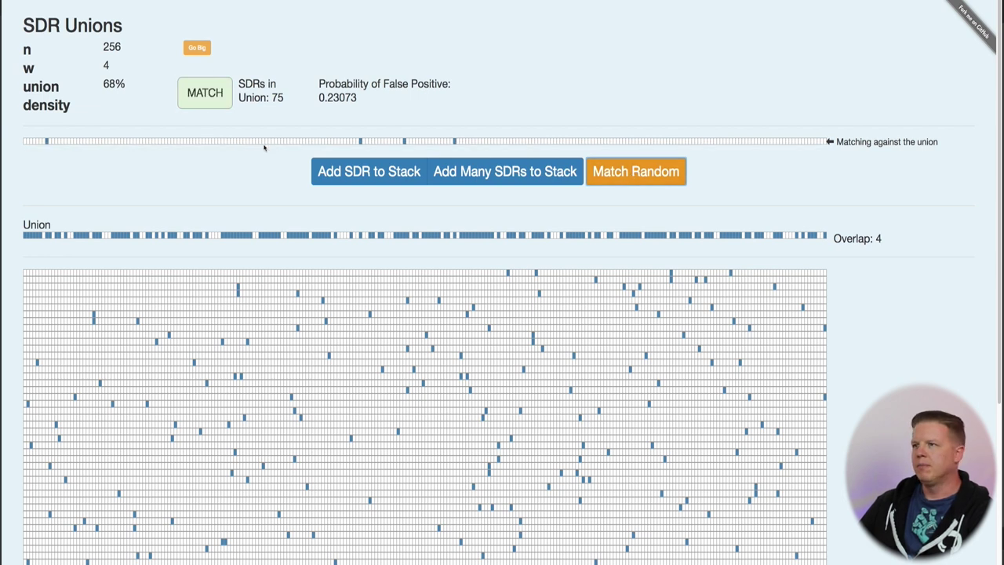
# Step: Add two batches to reach 115 SDRs at 83% density, then test two random SDRs
pyautogui.click(478, 174)
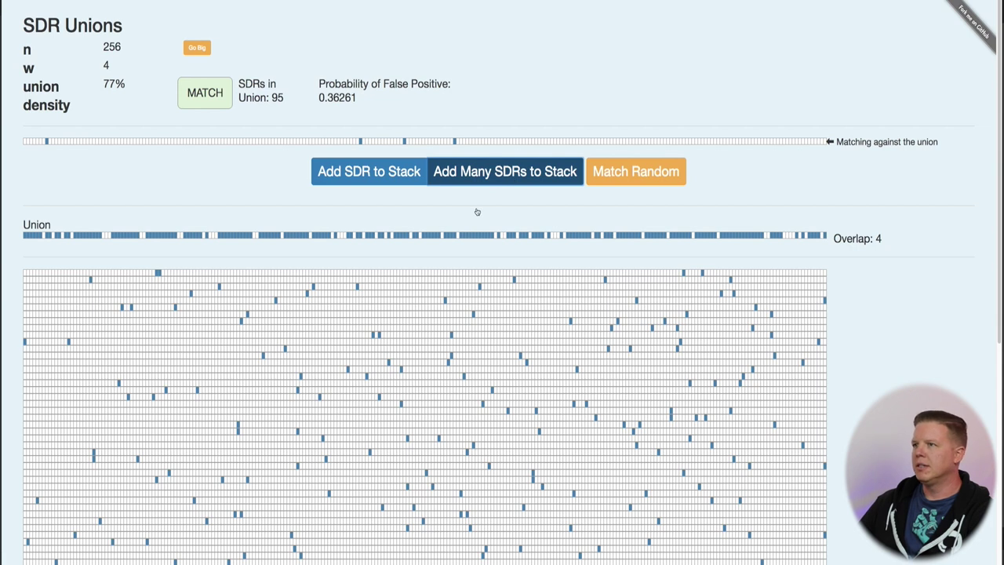
pyautogui.press('space')
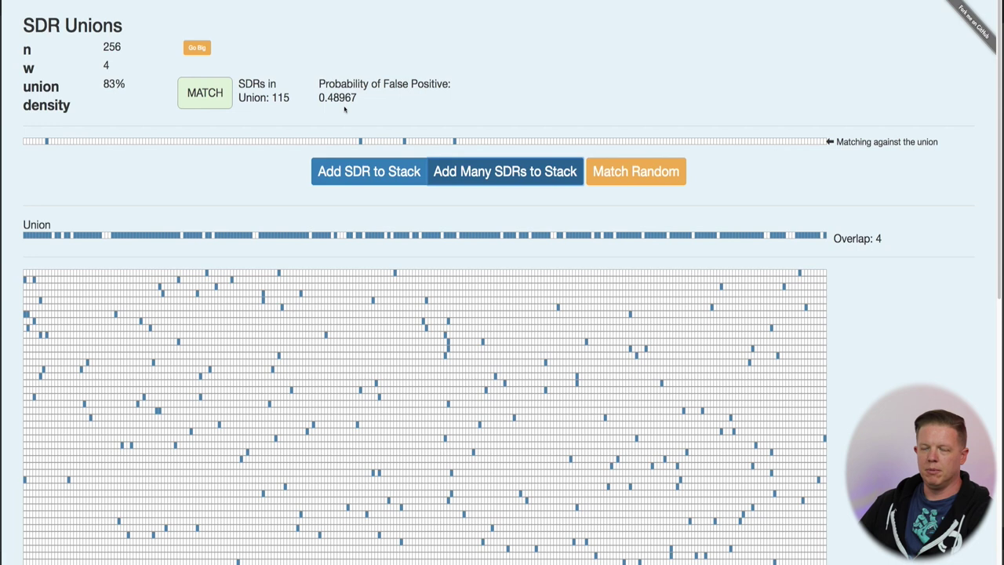
pyautogui.click(636, 171)
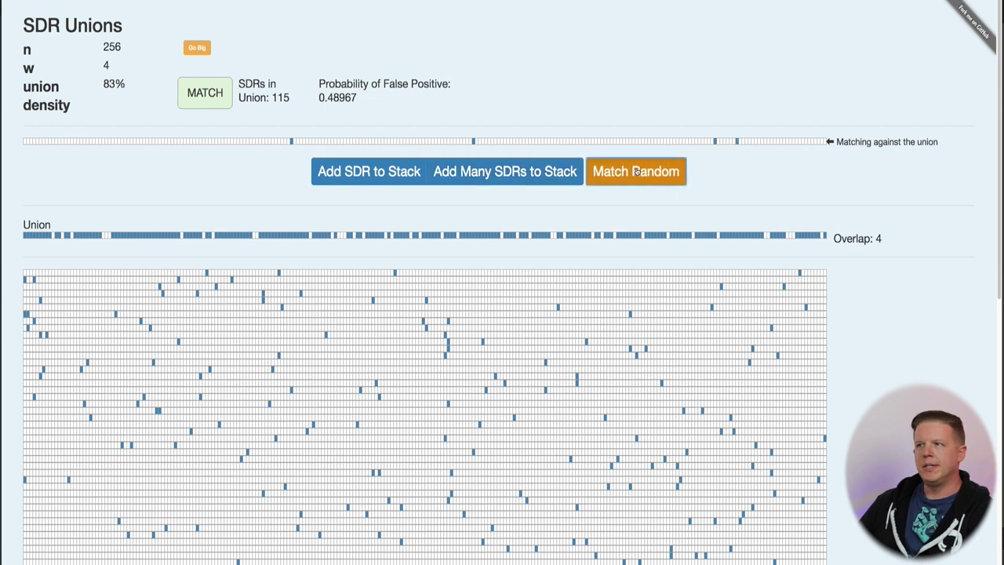
pyautogui.click(635, 171)
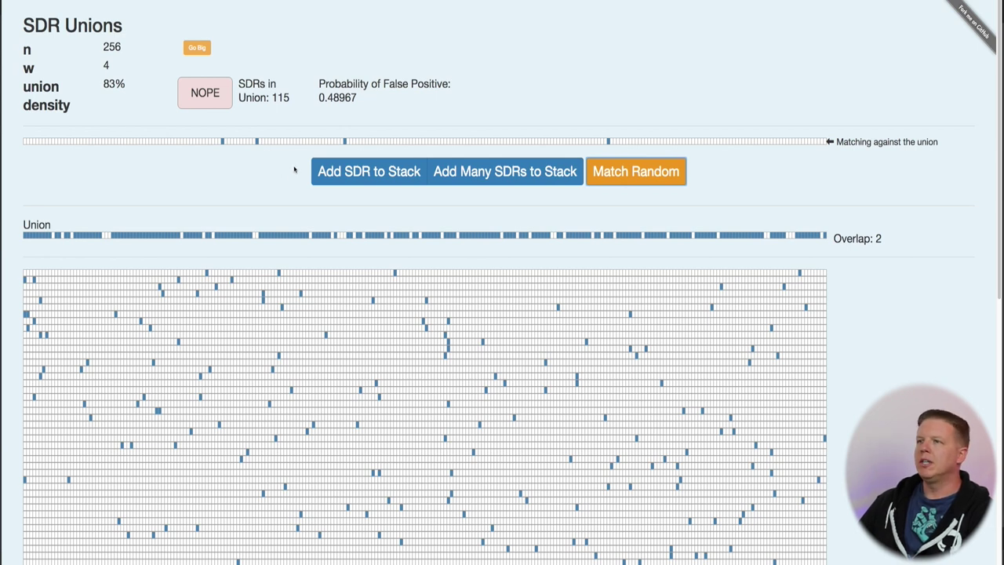
# Step: Switch to the n=2048, w=40 configuration and add a single SDR to the union
pyautogui.click(197, 50)
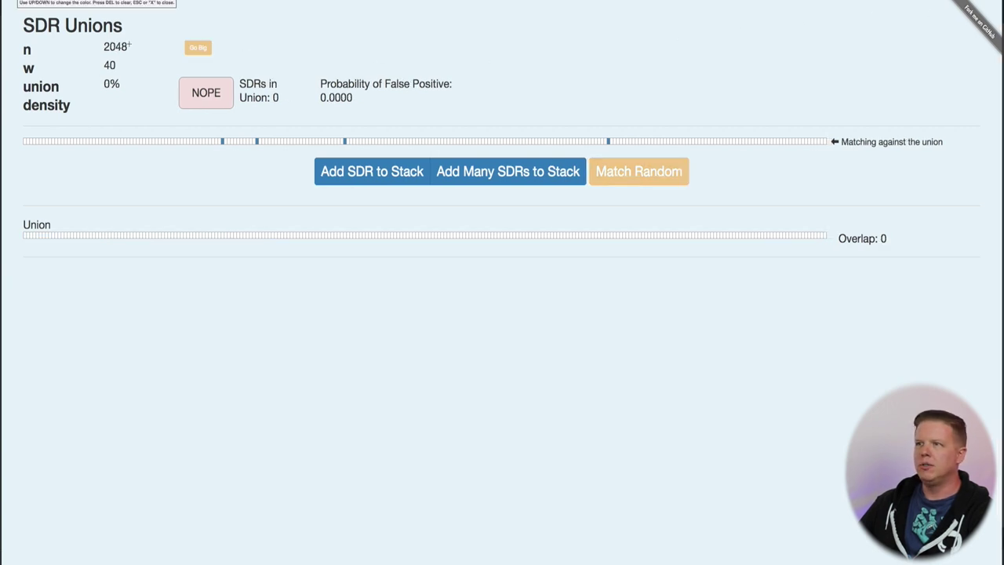
pyautogui.hotkey('alt', 'd')
pyautogui.moveTo(137, 41)
pyautogui.mouseDown()
pyautogui.moveTo(96, 44)
pyautogui.moveTo(93, 56)
pyautogui.moveTo(121, 58)
pyautogui.moveTo(139, 50)
pyautogui.moveTo(133, 41)
pyautogui.moveTo(118, 62)
pyautogui.moveTo(101, 59)
pyautogui.moveTo(100, 74)
pyautogui.moveTo(116, 54)
pyautogui.mouseUp()
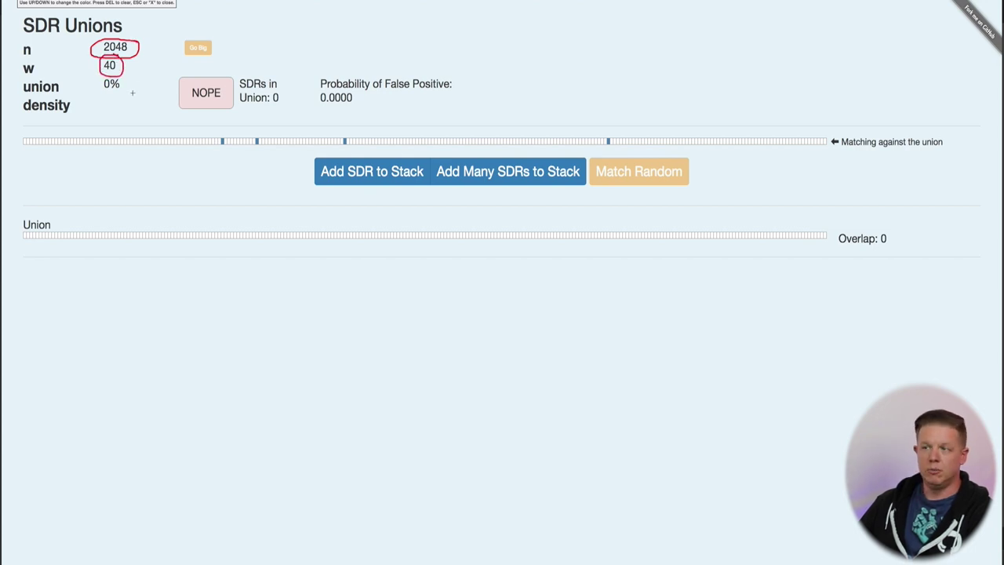
pyautogui.press('Escape')
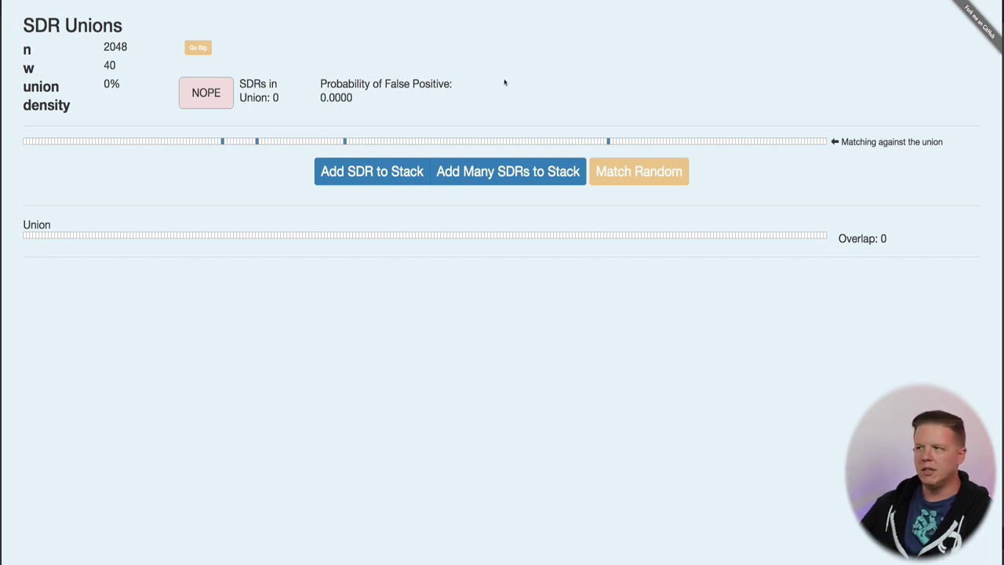
pyautogui.click(373, 175)
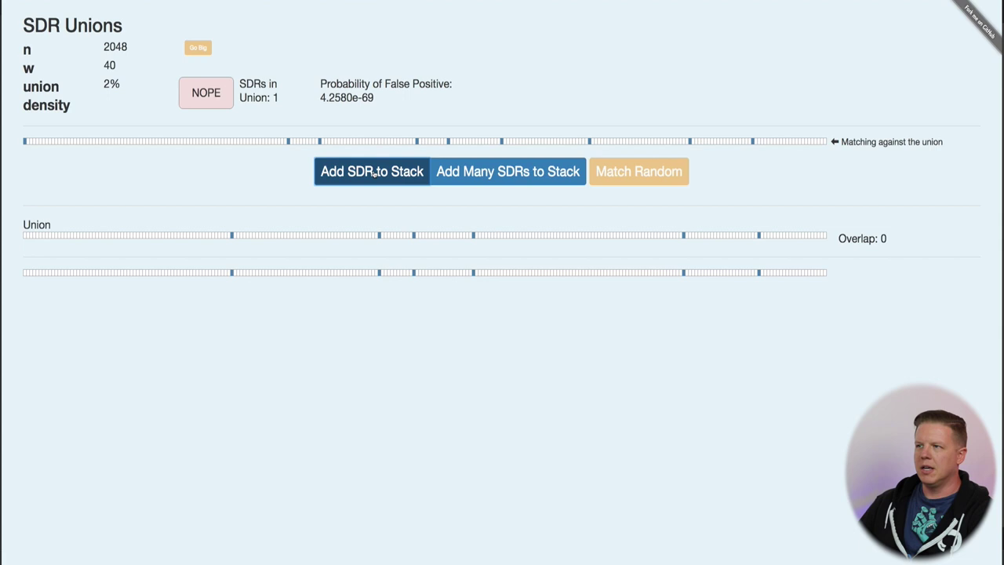
# Step: Add eight more SDRs one by one, annotating the false-positive label and n=2048
pyautogui.click(373, 173)
pyautogui.click(374, 172)
pyautogui.click(374, 172)
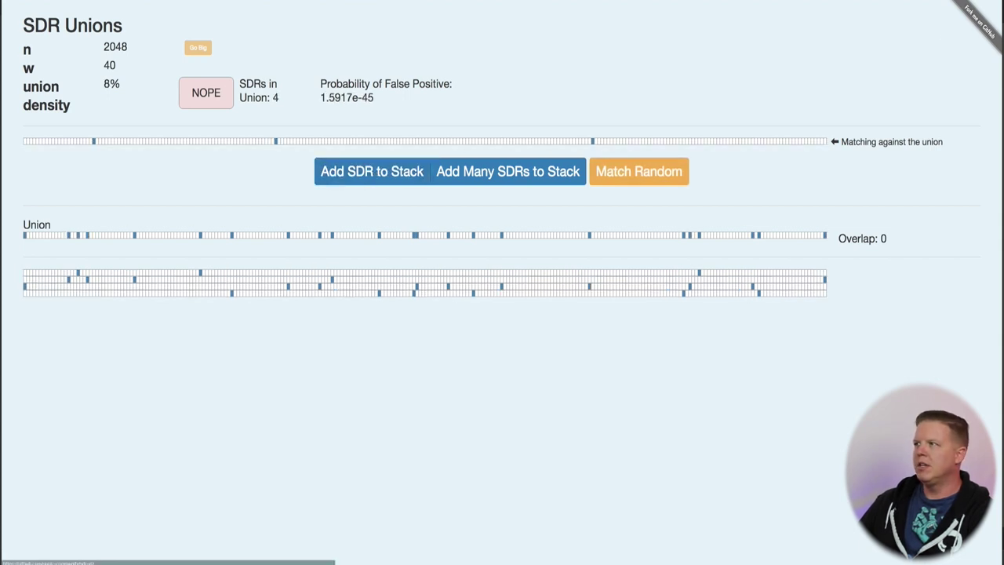
pyautogui.hotkey('alt', 'shift', 'd')
pyautogui.moveTo(385, 91)
pyautogui.mouseDown()
pyautogui.moveTo(309, 94)
pyautogui.moveTo(331, 109)
pyautogui.moveTo(373, 91)
pyautogui.mouseUp()
pyautogui.moveTo(124, 36)
pyautogui.mouseDown()
pyautogui.moveTo(100, 45)
pyautogui.moveTo(104, 60)
pyautogui.moveTo(141, 53)
pyautogui.moveTo(120, 37)
pyautogui.mouseUp()
pyautogui.press('Escape')
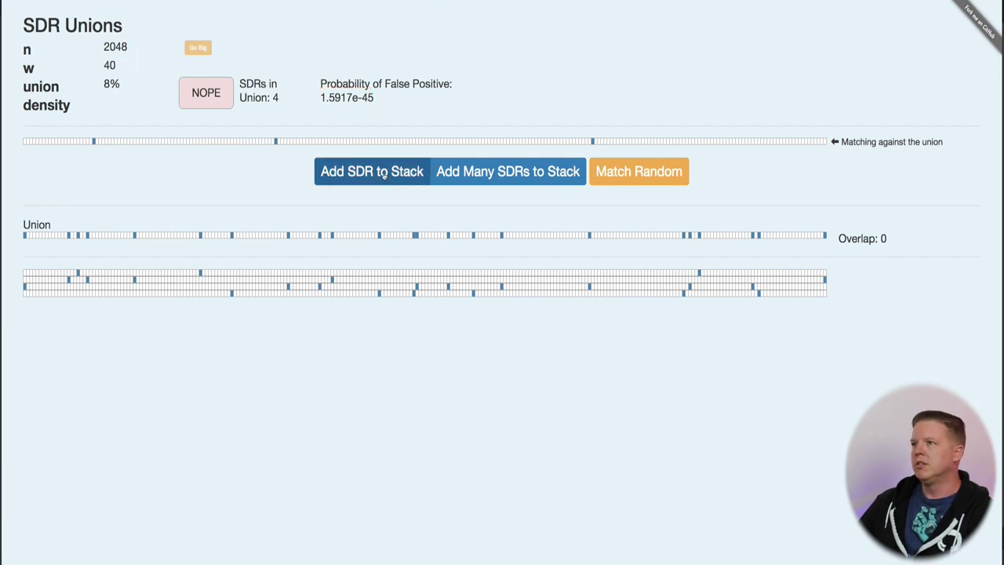
pyautogui.click(382, 172)
pyautogui.click(383, 173)
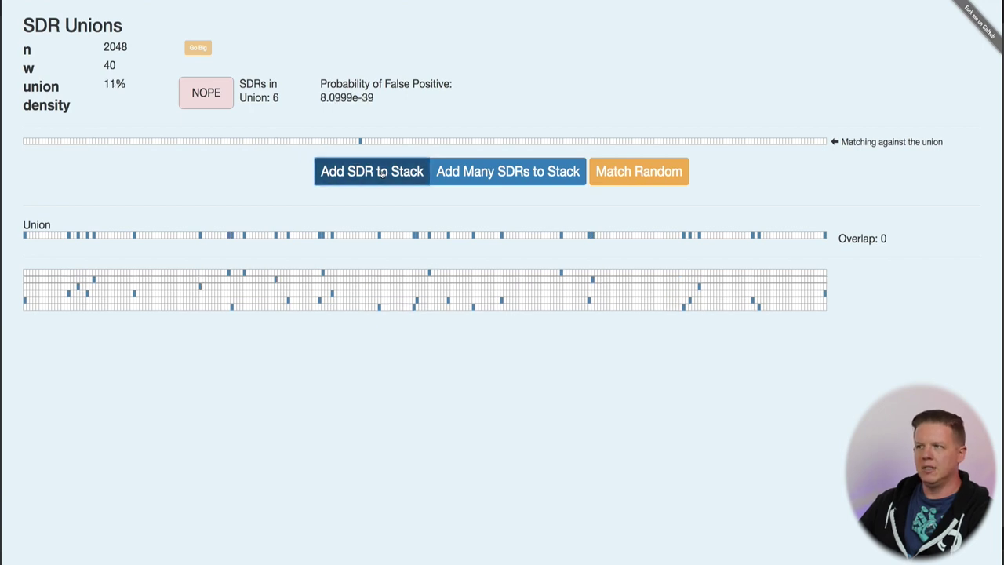
pyautogui.click(382, 172)
pyautogui.click(382, 173)
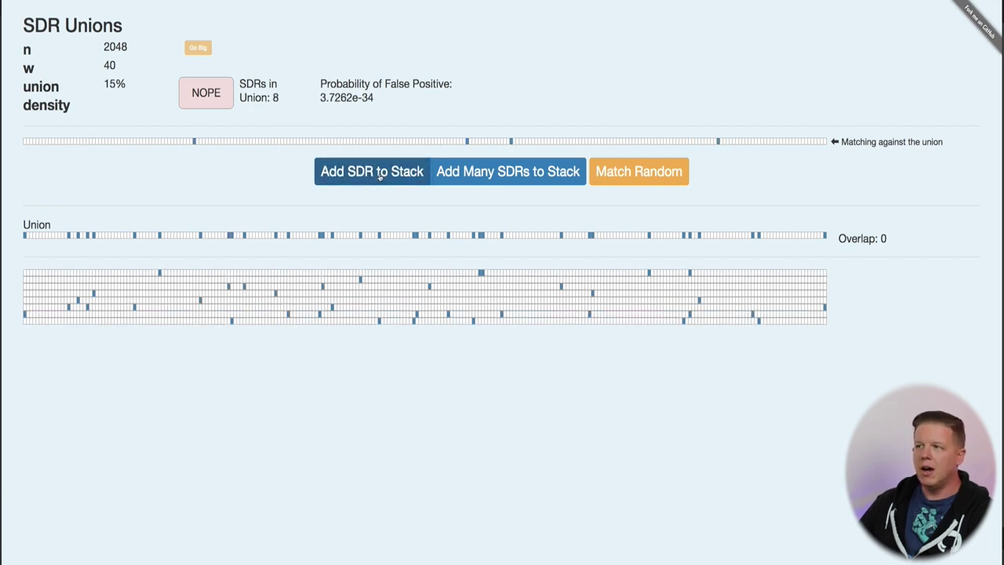
pyautogui.click(382, 174)
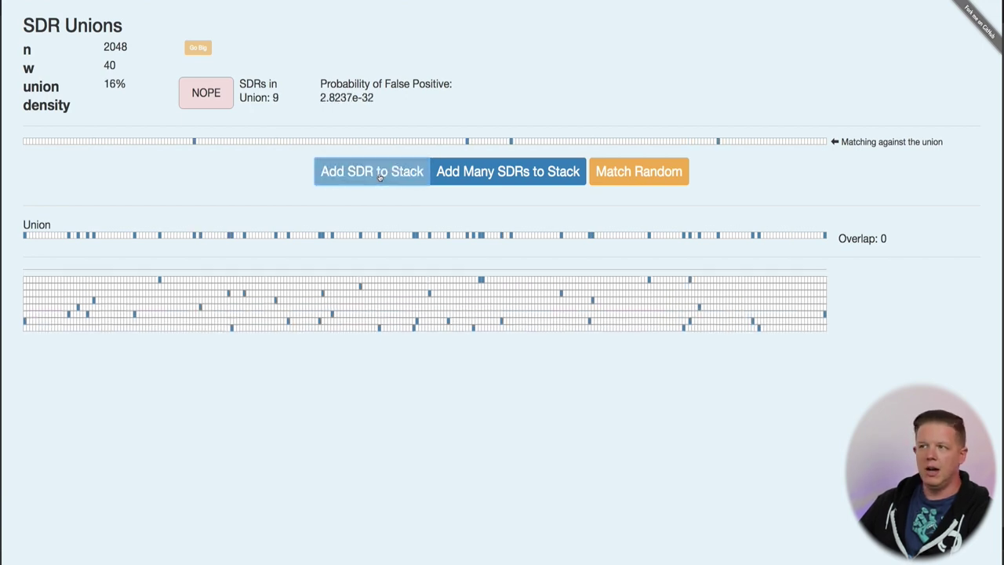
# Step: Add two batches of twenty to reach 50 SDRs and circle the union count
pyautogui.click(479, 177)
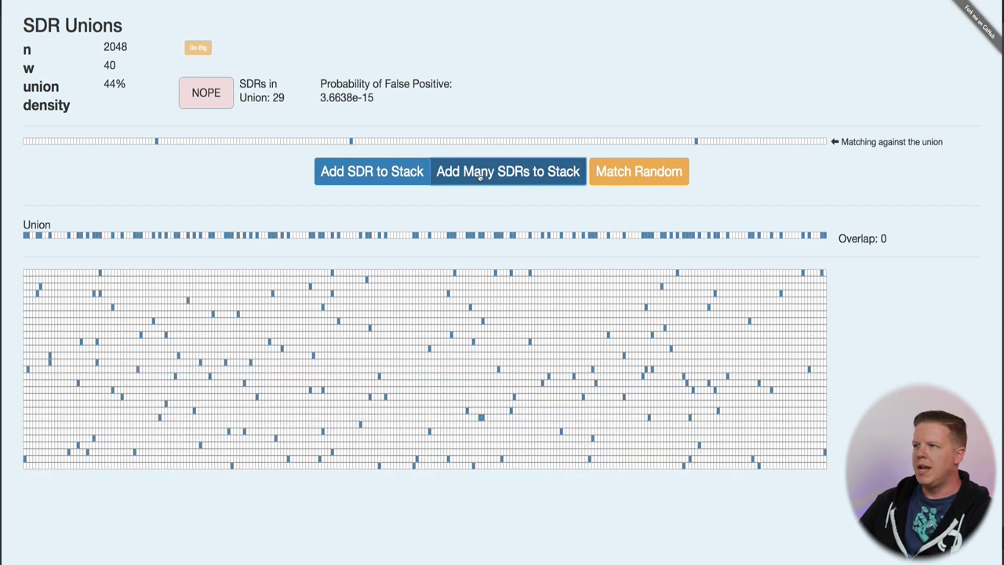
pyautogui.click(481, 177)
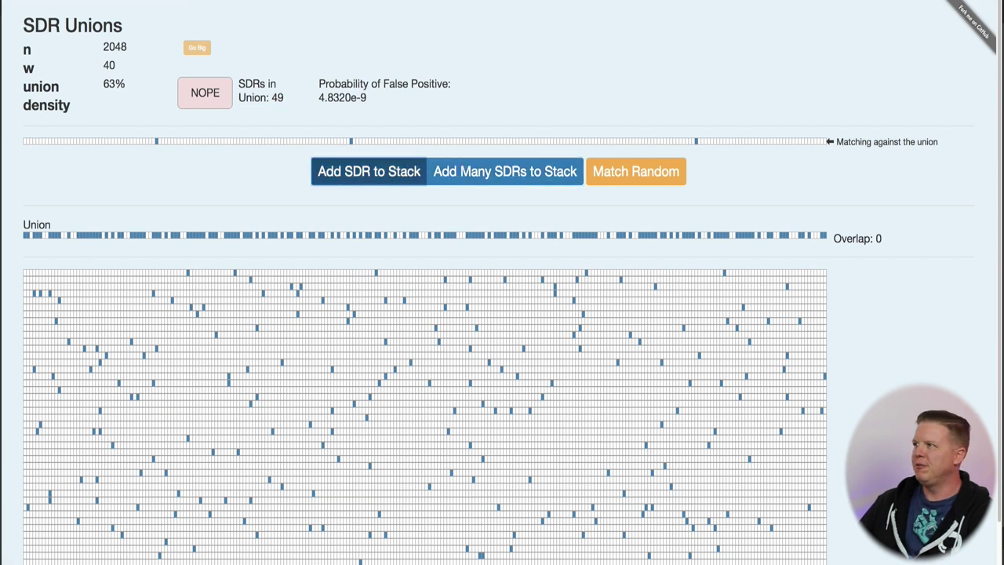
pyautogui.hotkey('ctrl', 'shift', 'a')
pyautogui.moveTo(292, 92)
pyautogui.mouseDown()
pyautogui.moveTo(286, 83)
pyautogui.moveTo(267, 109)
pyautogui.moveTo(289, 101)
pyautogui.mouseUp()
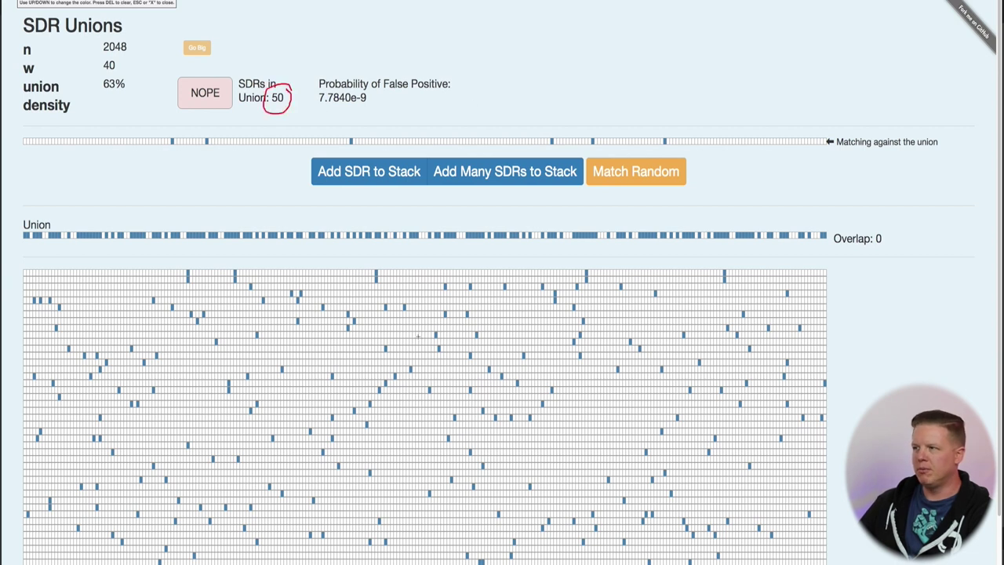
# Step: Circle the false-positive probability 7.7840e-9, then clear the annotation
pyautogui.scroll(-1, 419, 336)
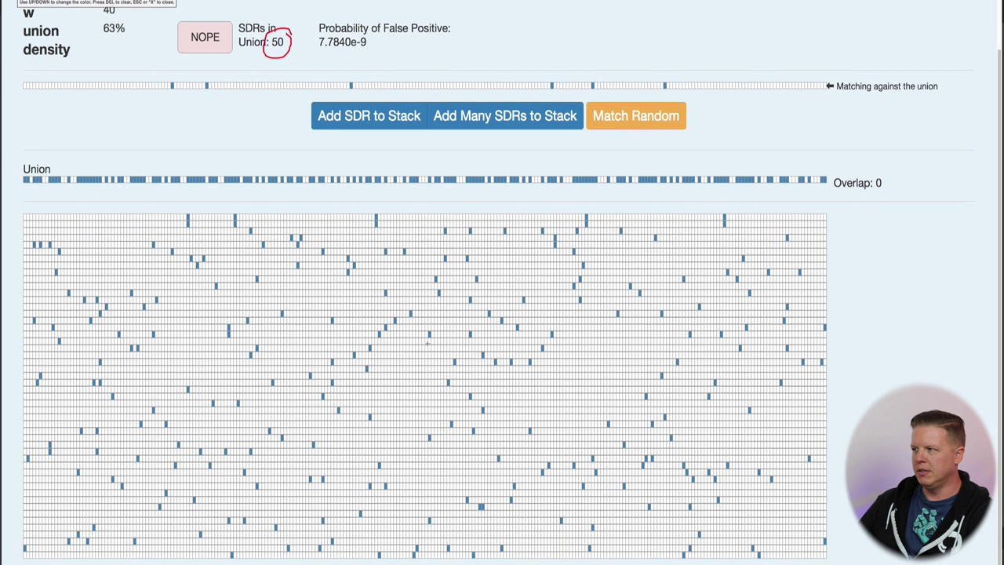
pyautogui.scroll(1, 428, 343)
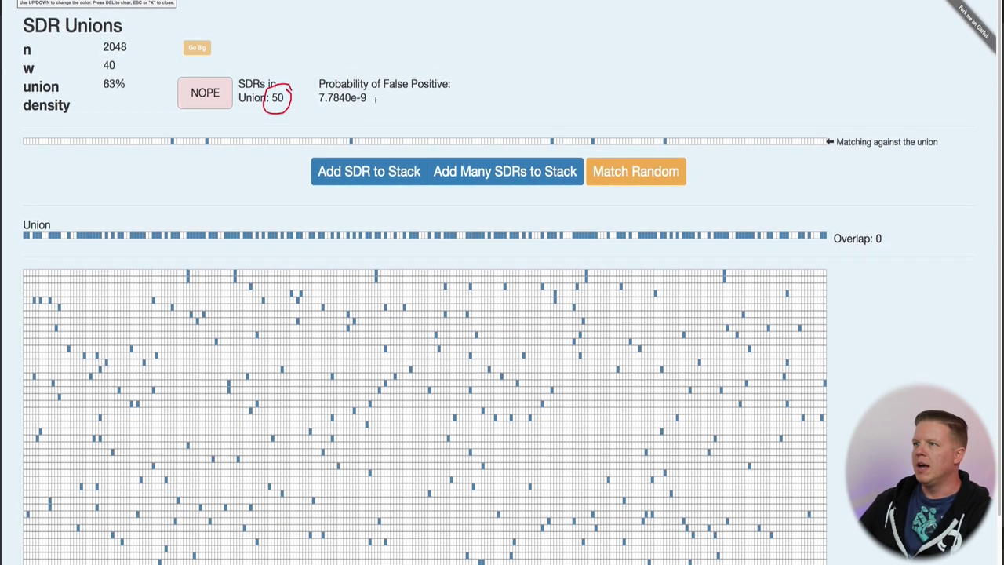
pyautogui.moveTo(317, 85)
pyautogui.mouseDown()
pyautogui.moveTo(313, 110)
pyautogui.moveTo(369, 110)
pyautogui.moveTo(372, 85)
pyautogui.mouseUp()
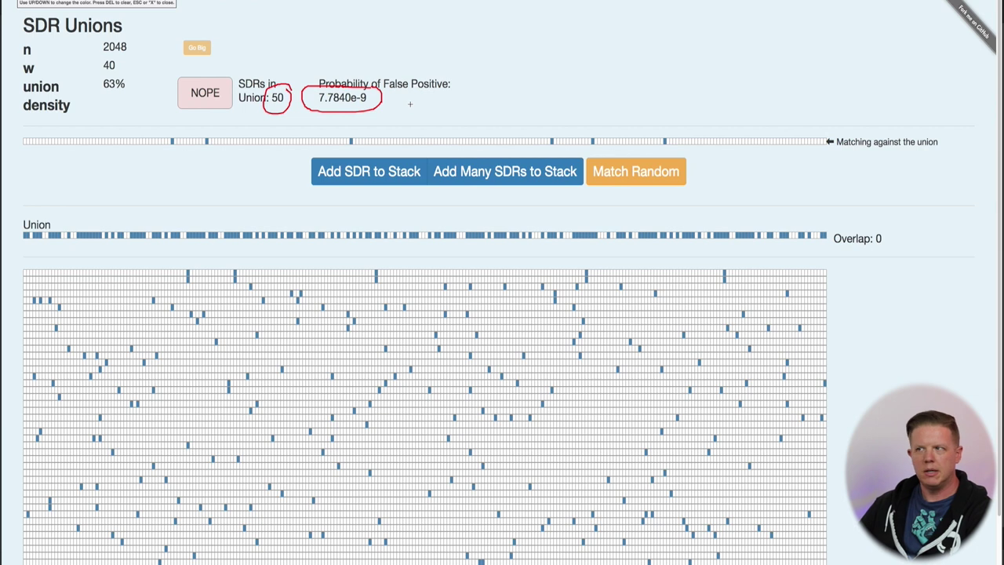
pyautogui.press('Escape')
# Step: Test thirteen random SDRs against the 50-SDR union, the last overlapping 25 bits, then add a batch
pyautogui.click(624, 175)
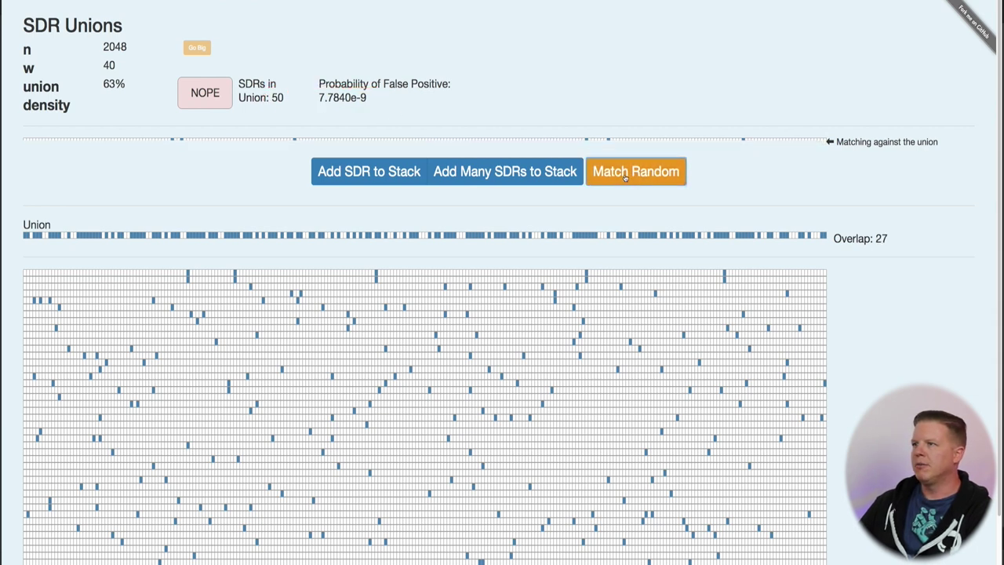
pyautogui.click(626, 176)
pyautogui.click(626, 175)
pyautogui.click(625, 176)
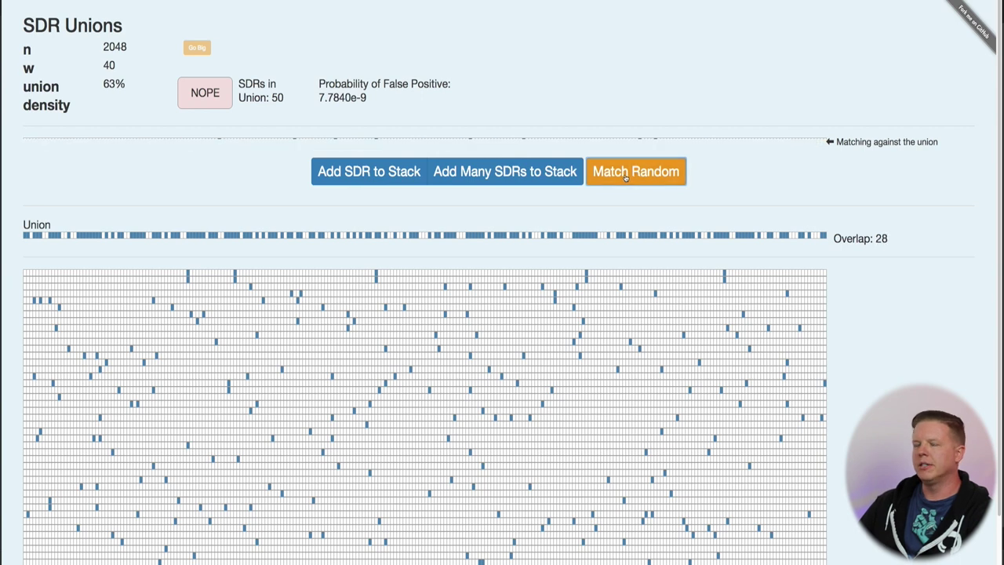
pyautogui.click(625, 176)
pyautogui.click(625, 176)
pyautogui.click(625, 176)
pyautogui.click(625, 175)
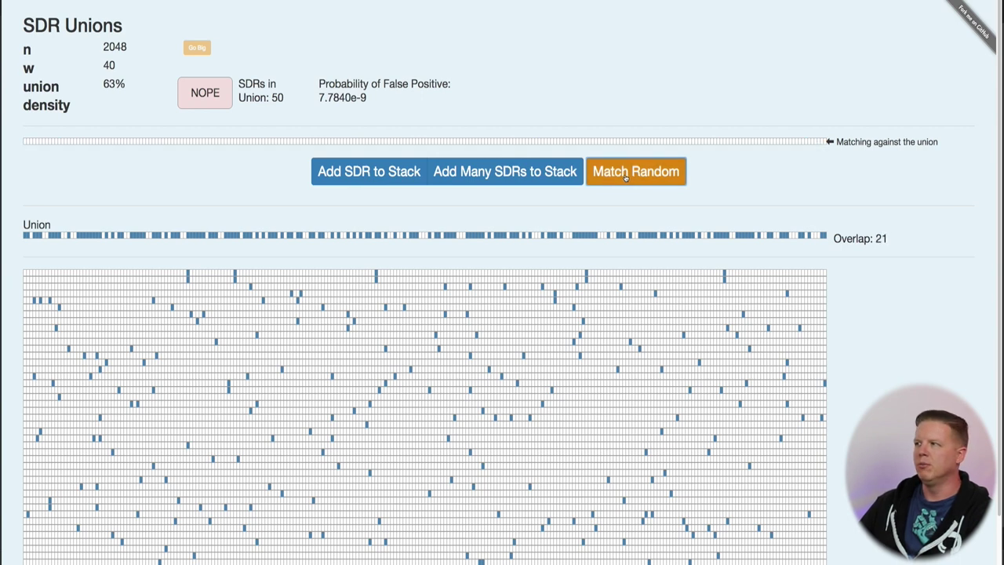
pyautogui.click(625, 176)
pyautogui.click(625, 176)
pyautogui.click(625, 177)
pyautogui.click(626, 177)
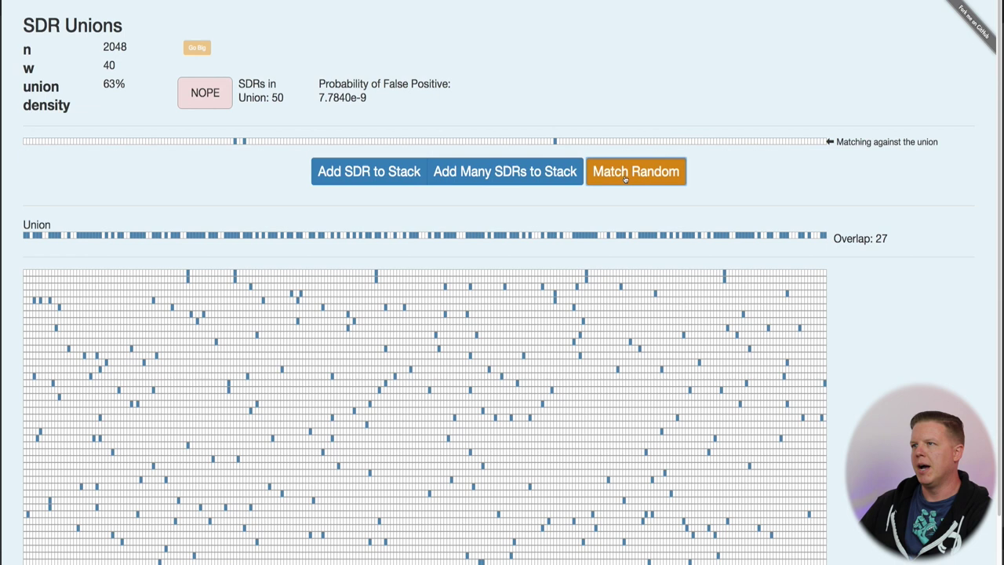
pyautogui.click(626, 177)
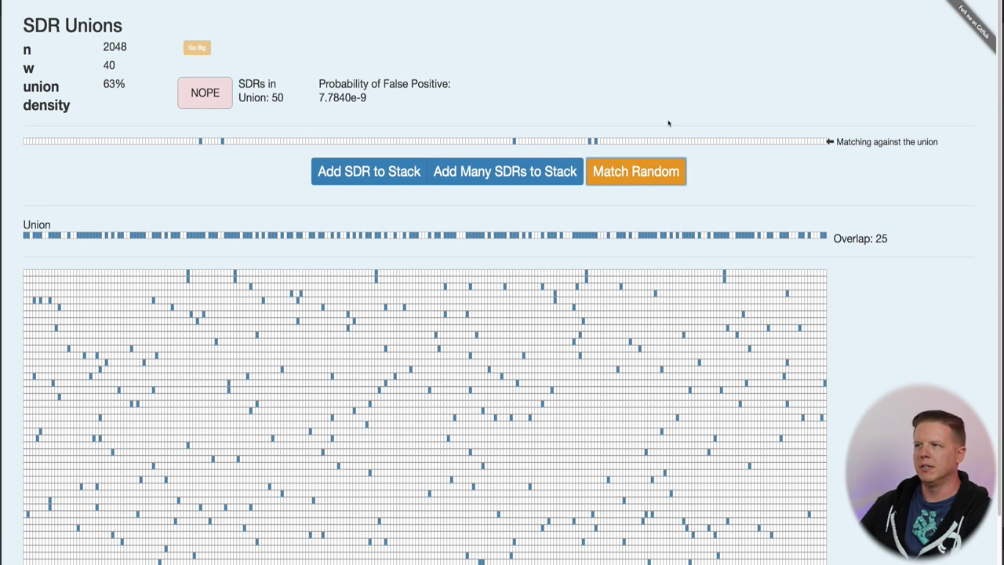
pyautogui.click(492, 171)
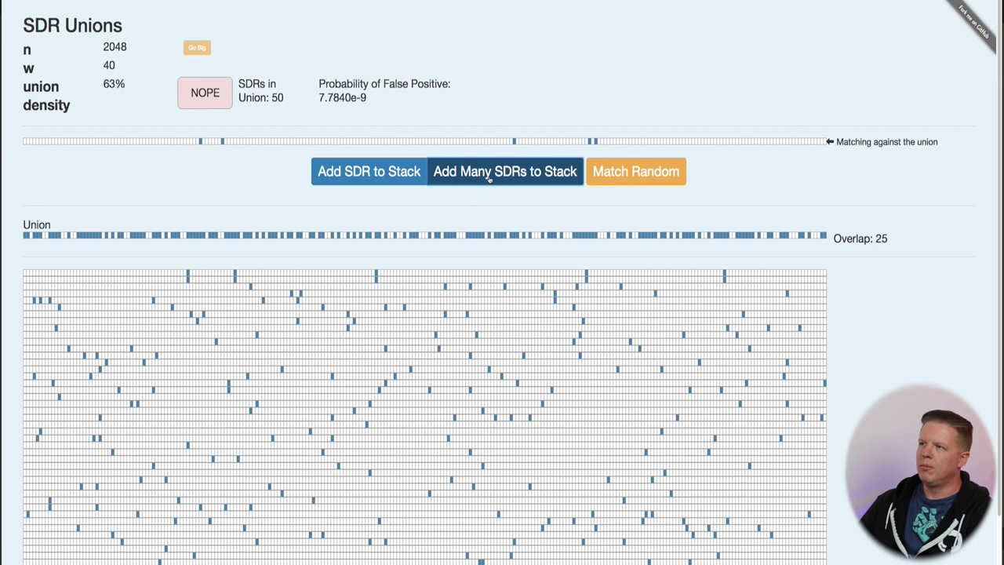
# Step: Add batches of twenty until the union holds 130 SDRs at 93% density, highlighting the dense bar
pyautogui.click(488, 175)
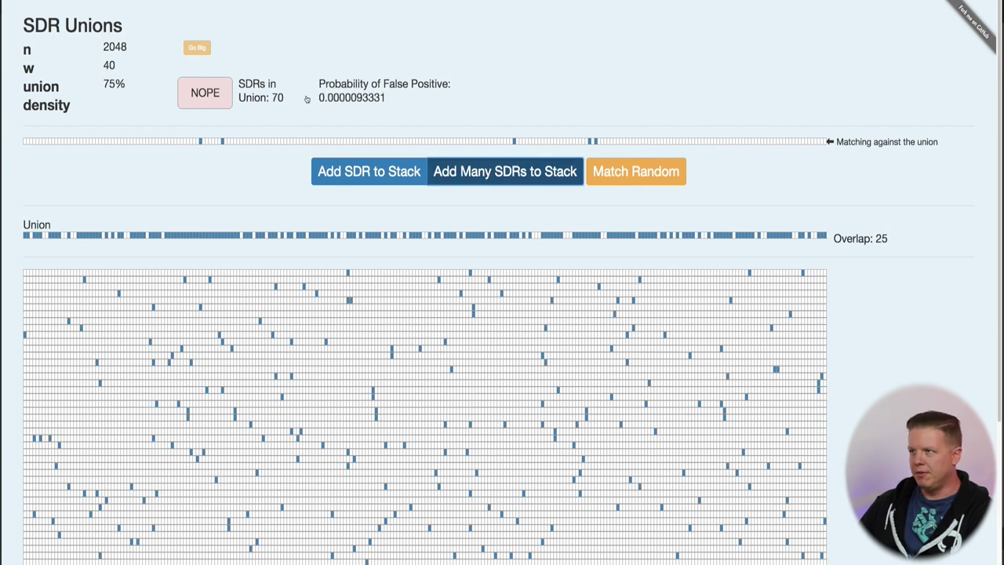
pyautogui.click(490, 171)
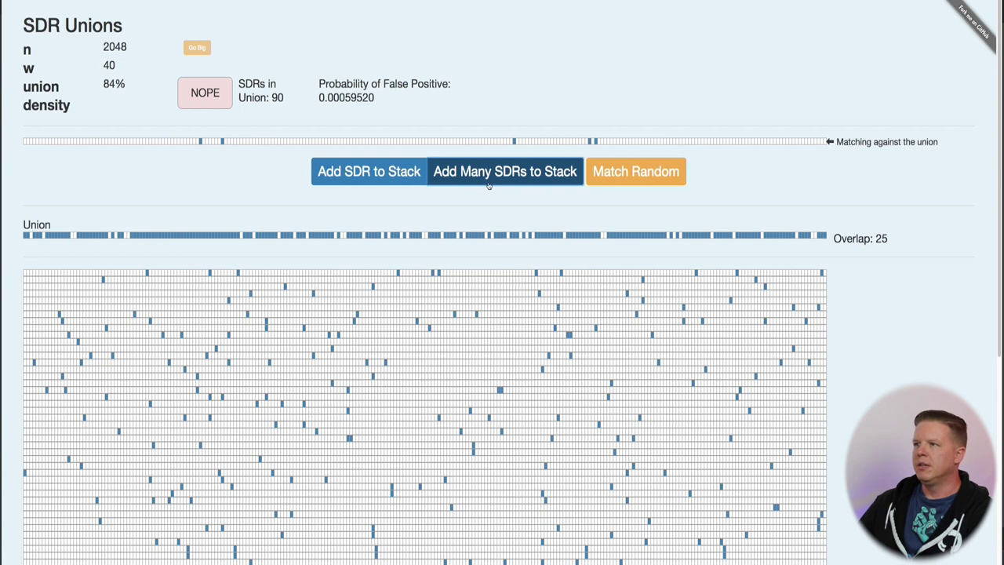
pyautogui.click(488, 172)
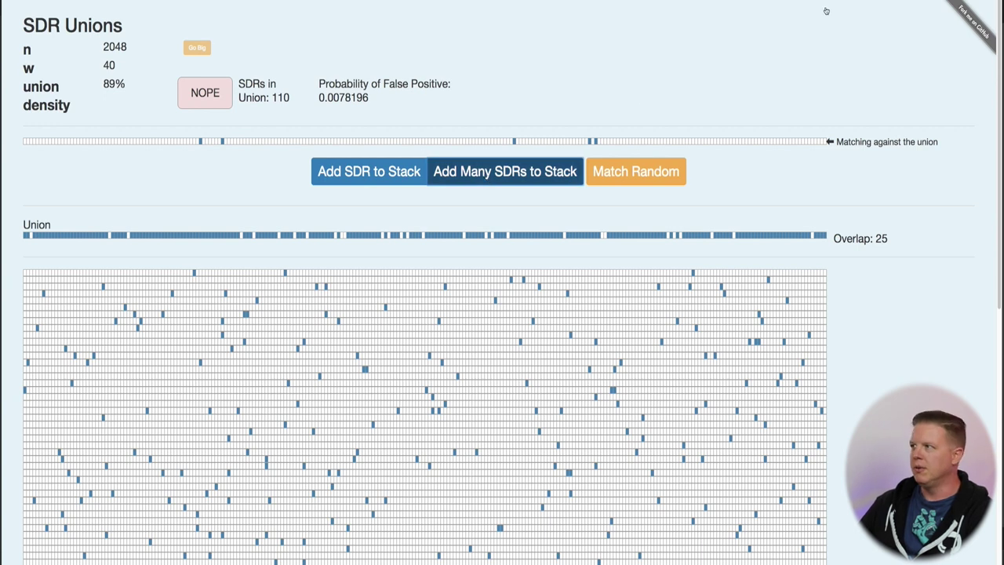
pyautogui.press('Return')
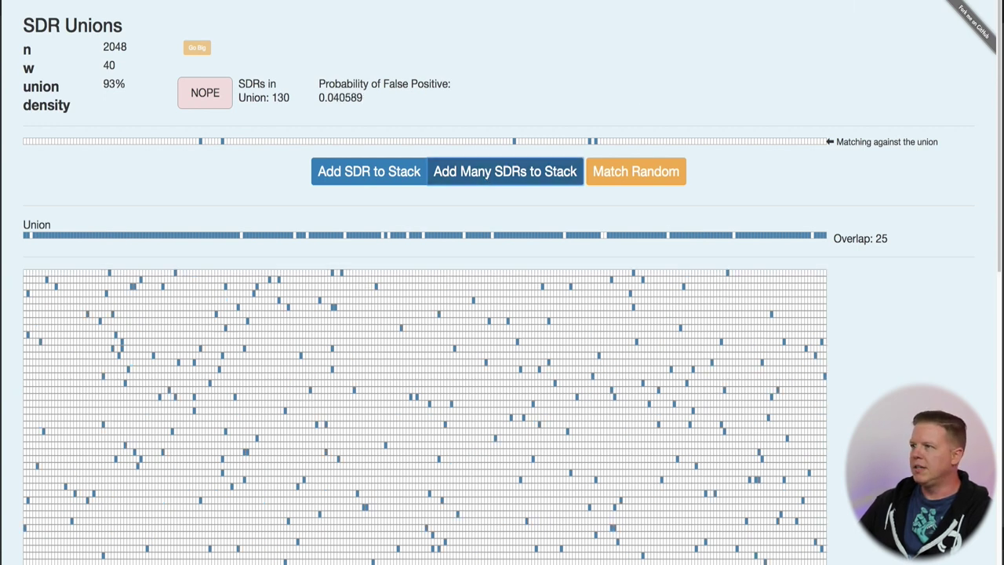
pyautogui.moveTo(516, 222)
pyautogui.mouseDown()
pyautogui.moveTo(284, 212)
pyautogui.moveTo(205, 233)
pyautogui.moveTo(283, 261)
pyautogui.moveTo(524, 245)
pyautogui.mouseUp()
pyautogui.moveTo(126, 73)
pyautogui.mouseDown()
pyautogui.moveTo(96, 75)
pyautogui.moveTo(114, 121)
pyautogui.moveTo(118, 70)
pyautogui.mouseUp()
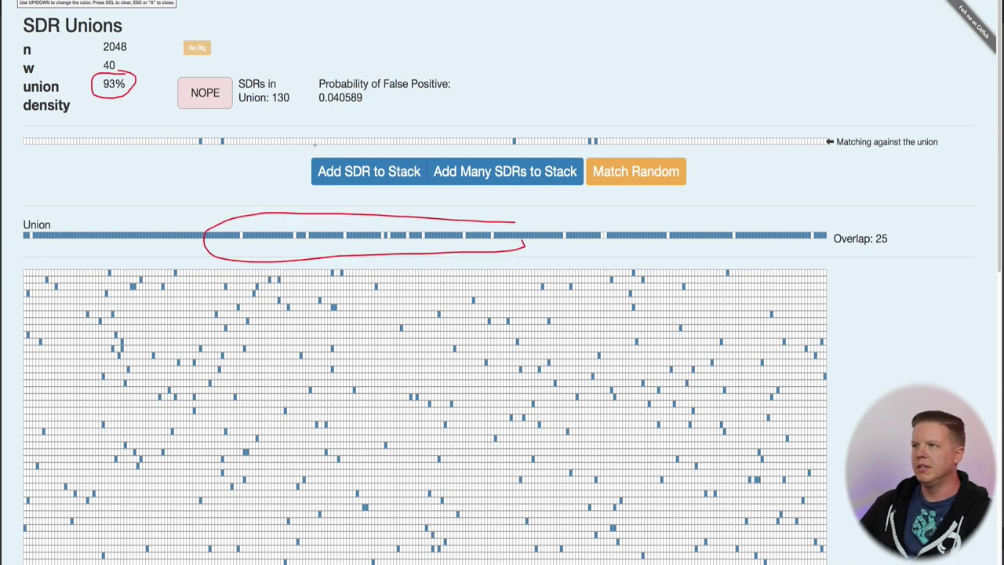
pyautogui.press('Escape')
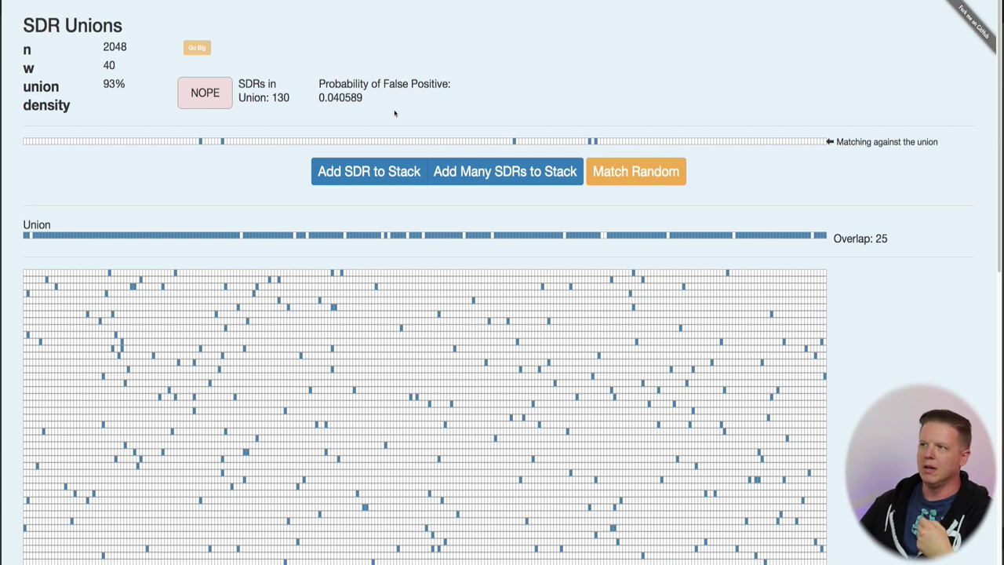
# Step: Circle the 0.040589 false-positive probability, then match a random SDR overlapping 37 bits
pyautogui.hotkey('ctrl', 'shift', 'd')
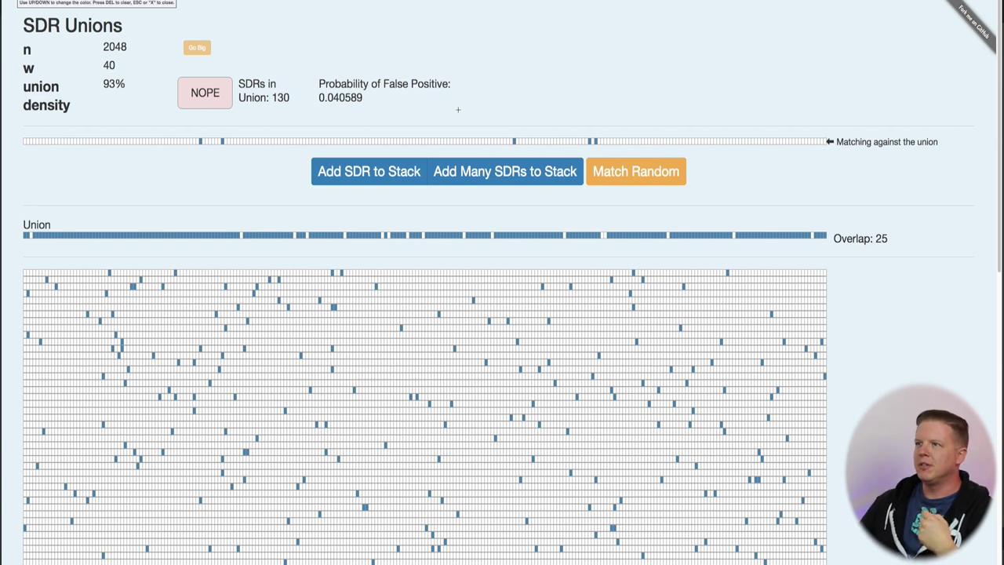
pyautogui.moveTo(348, 89)
pyautogui.mouseDown()
pyautogui.moveTo(317, 93)
pyautogui.moveTo(318, 106)
pyautogui.moveTo(343, 92)
pyautogui.mouseUp()
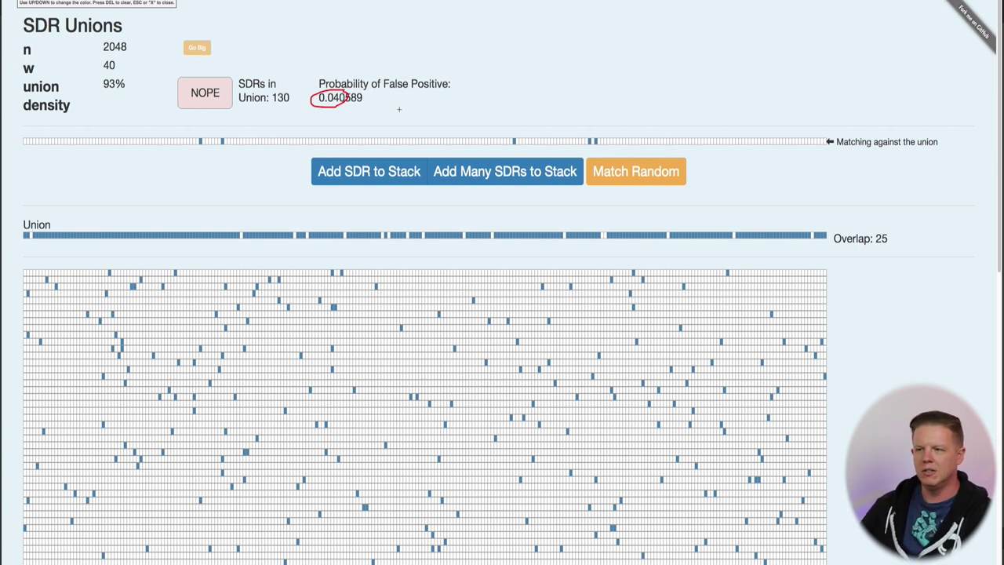
pyautogui.press('Escape')
pyautogui.click(620, 179)
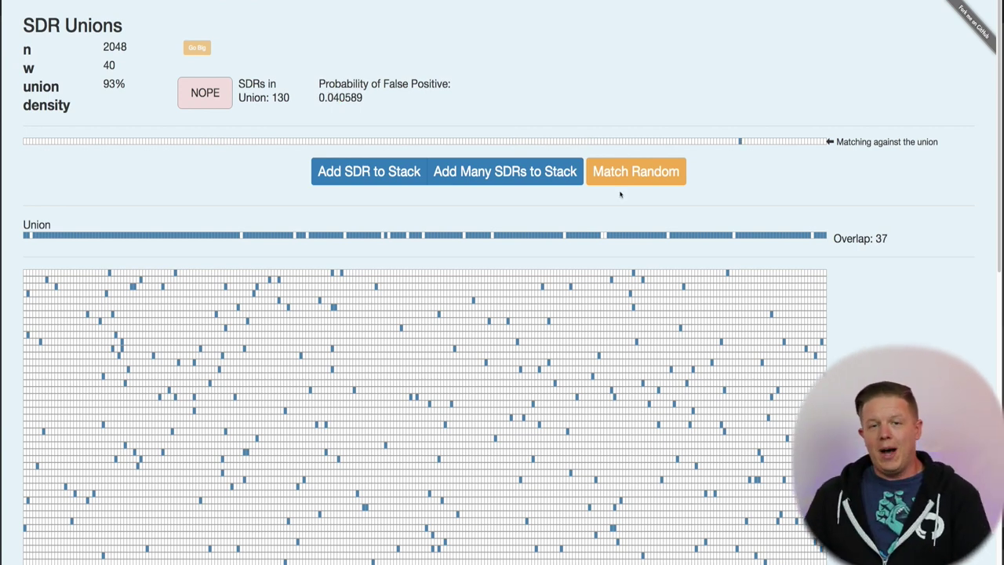